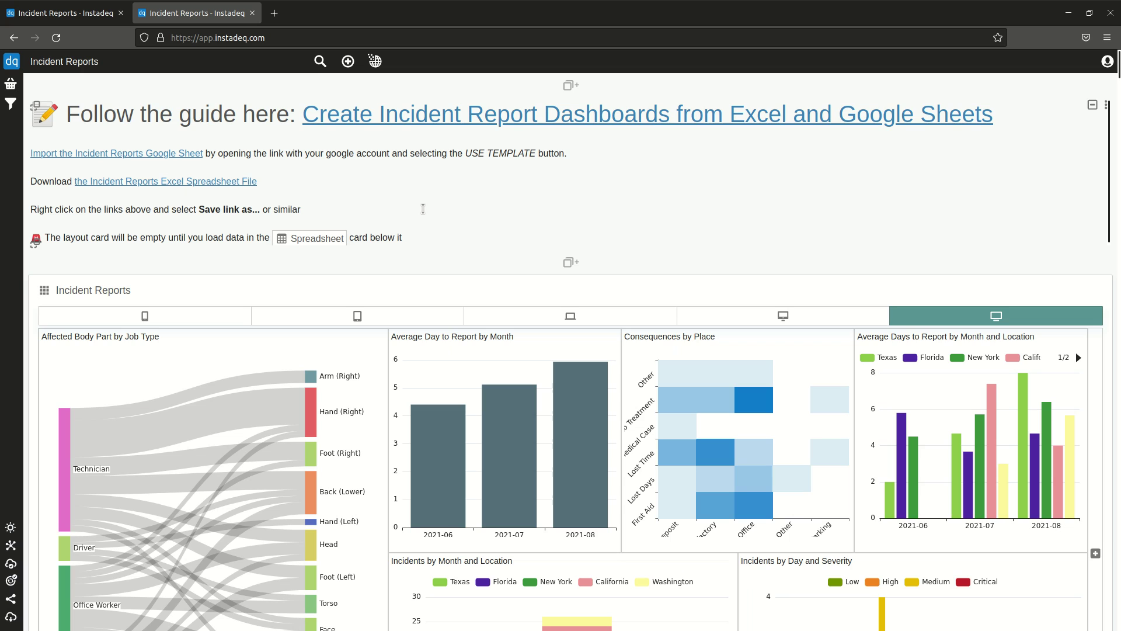
Preview the published dashboard and example cards, then copy the Incident Reports sheet template with USE TEMPLATE.
{"action": "left_click", "coordinate": [29, 10]}
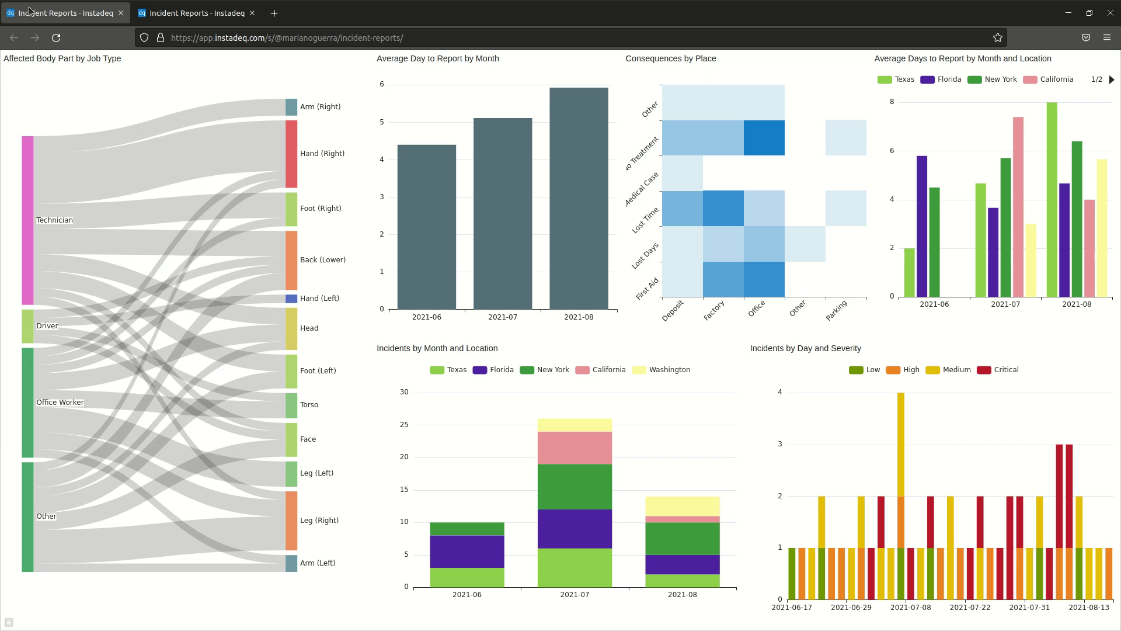
{"action": "left_click", "coordinate": [172, 14]}
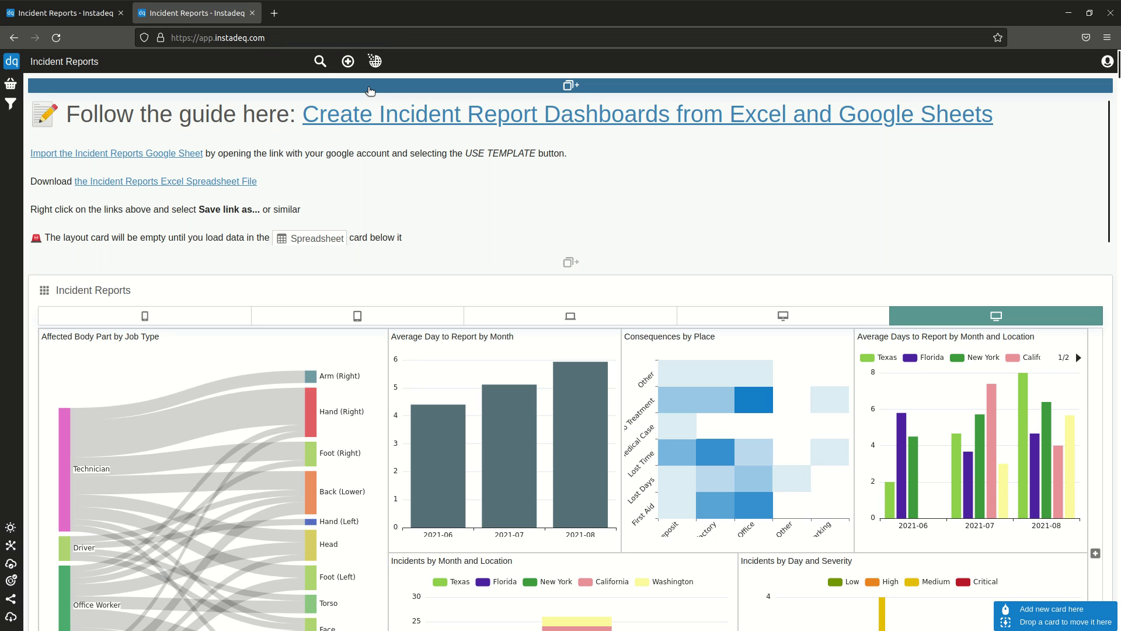
{"action": "left_click", "coordinate": [400, 88]}
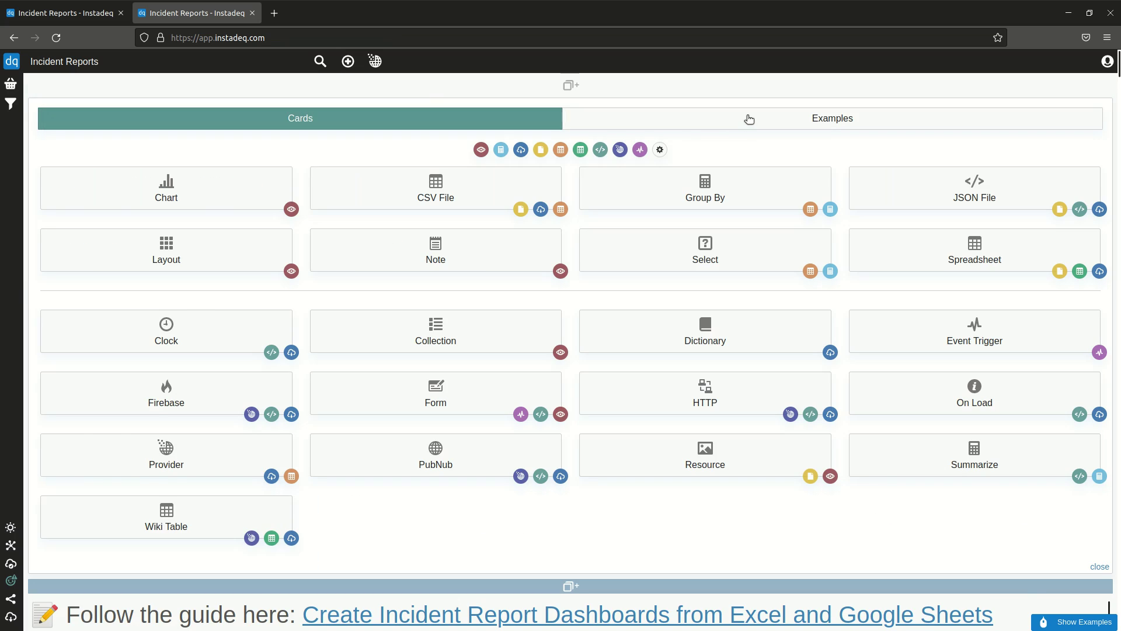
{"action": "left_click", "coordinate": [749, 120]}
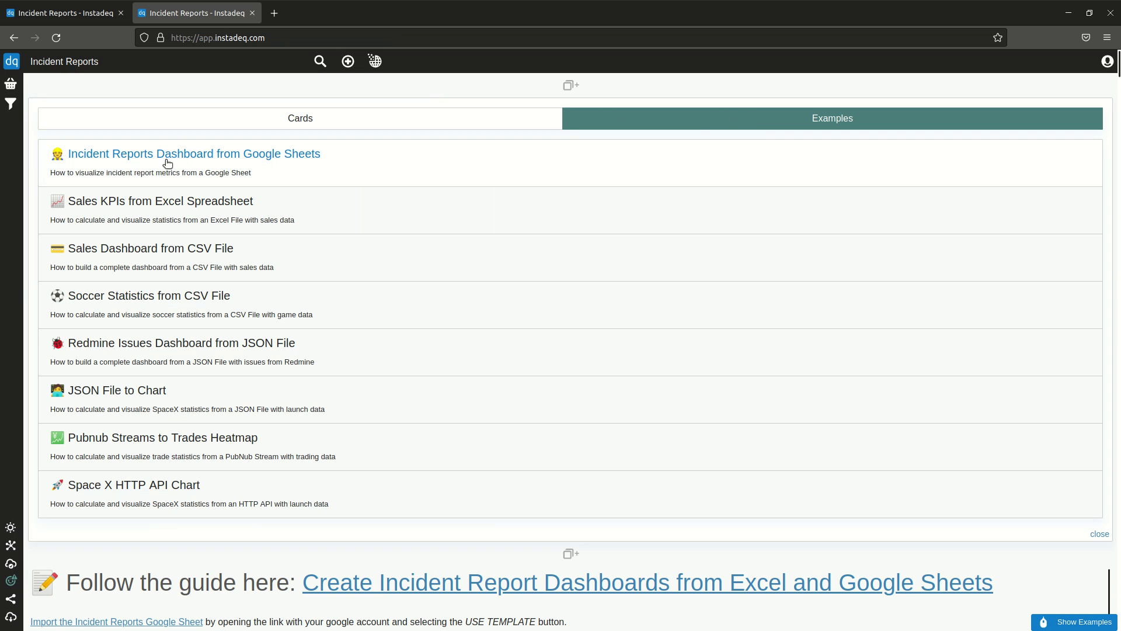
{"action": "left_click", "coordinate": [1097, 534]}
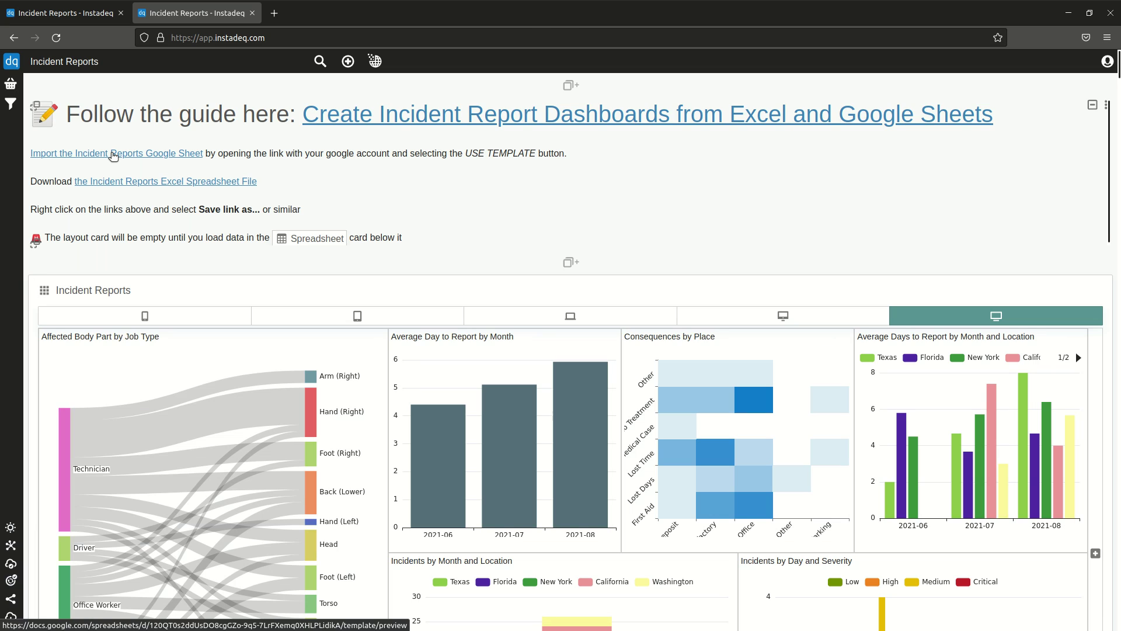
{"action": "left_click", "coordinate": [112, 154]}
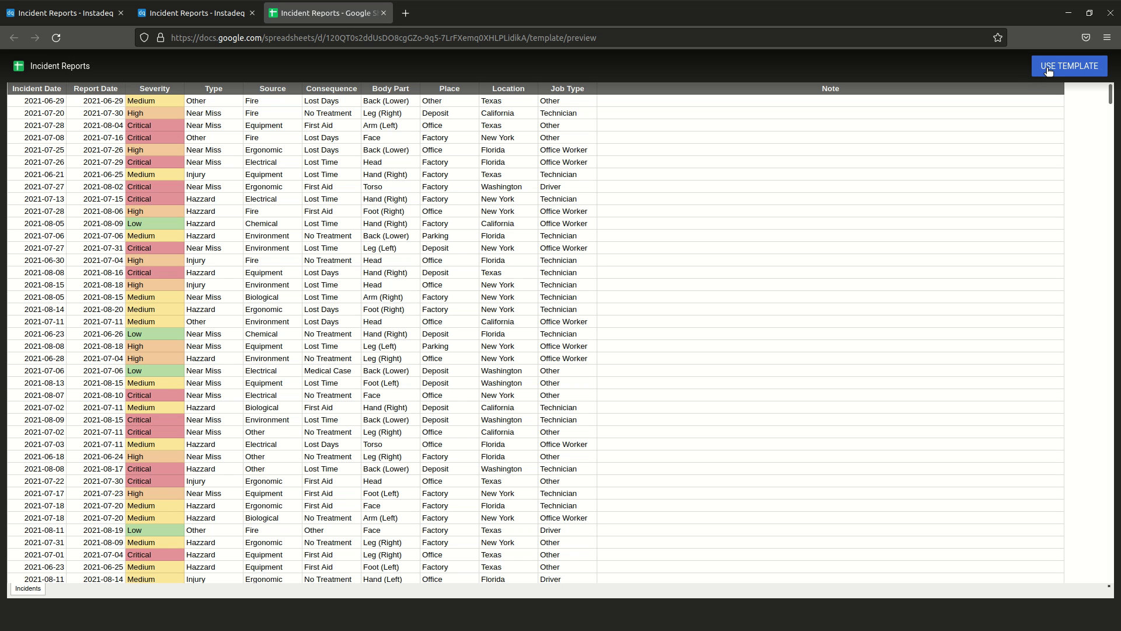
{"action": "left_click", "coordinate": [1049, 70]}
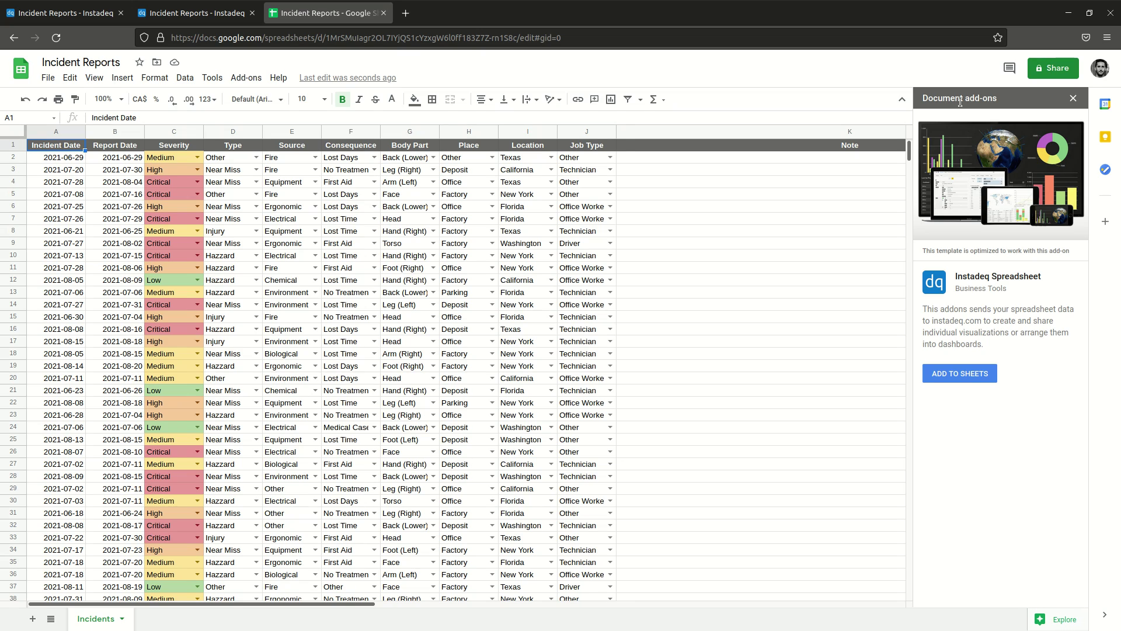
Add the Instadeq Spreadsheet add-on from the side panel and start its installation.
{"action": "left_click", "coordinate": [233, 78]}
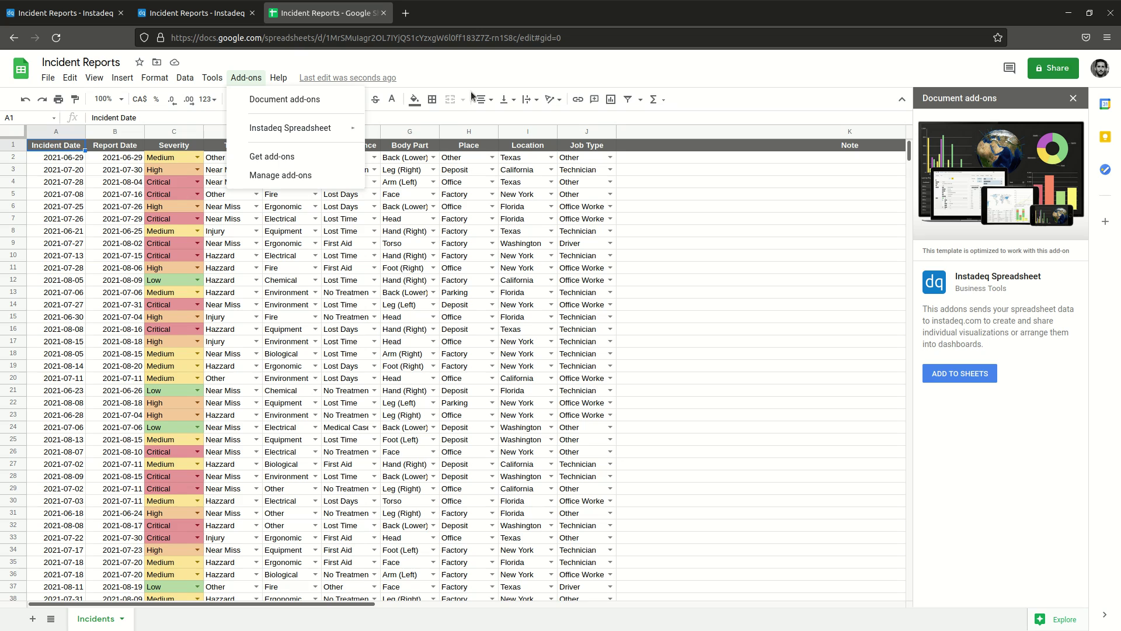
{"action": "left_click", "coordinate": [467, 72]}
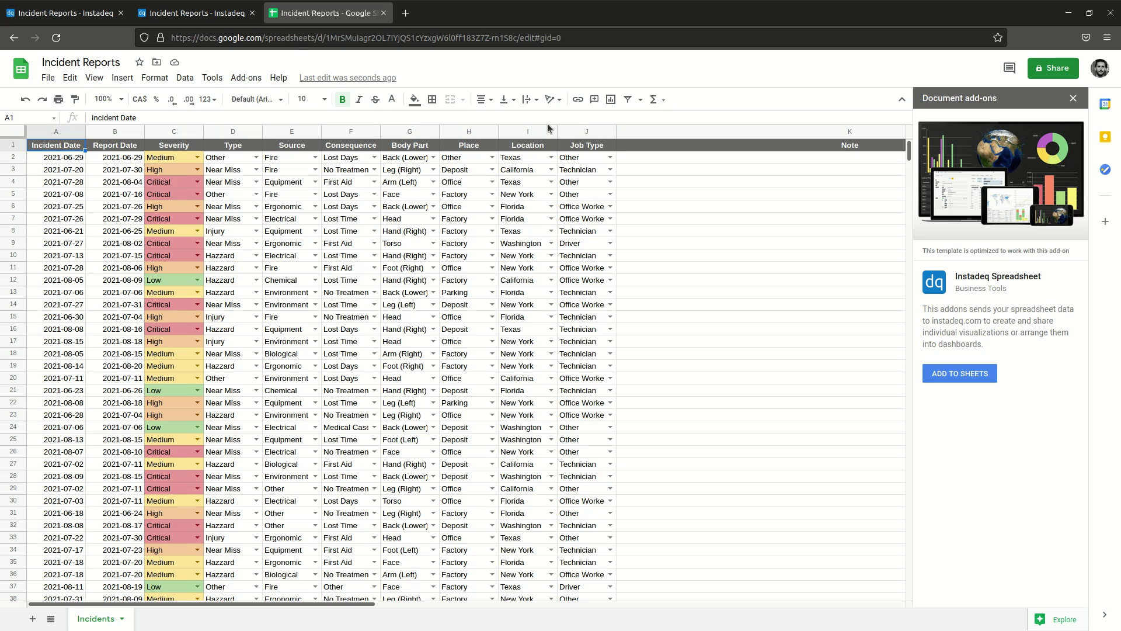
{"action": "left_click", "coordinate": [973, 374]}
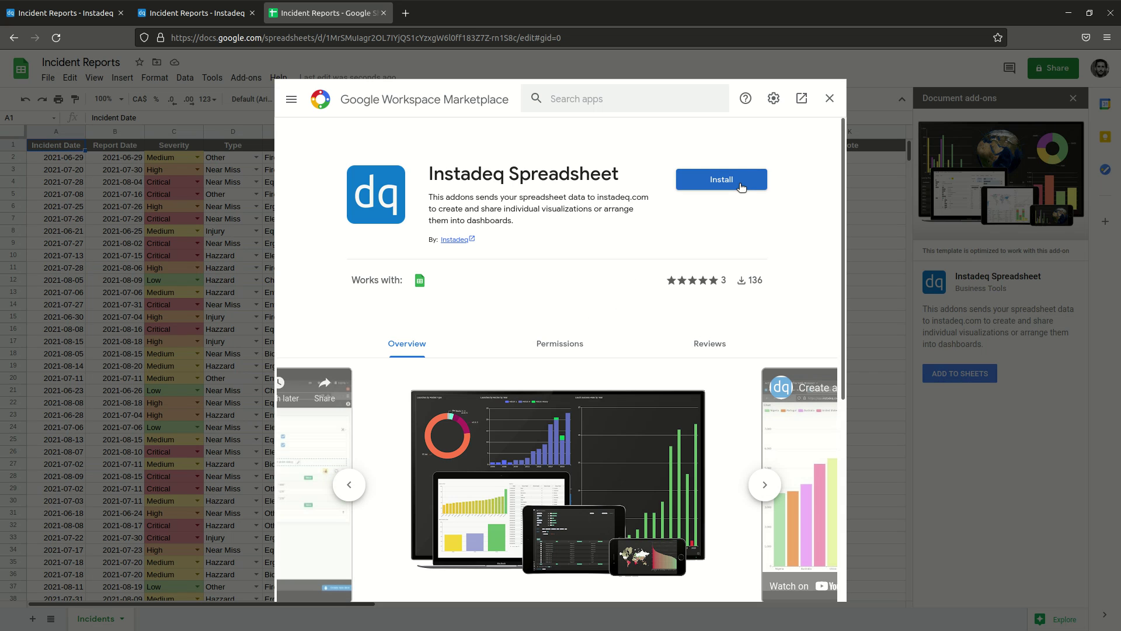
{"action": "left_click", "coordinate": [739, 181]}
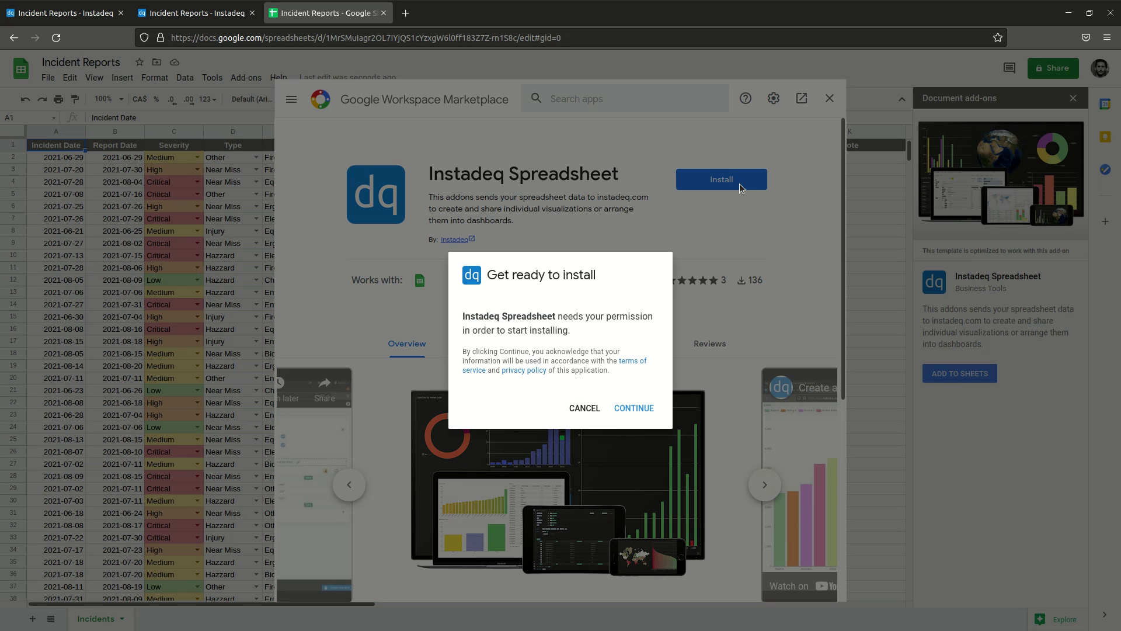
Authorize Instadeq Spreadsheet with your Google account and finish the installation walkthrough.
{"action": "left_click", "coordinate": [620, 410]}
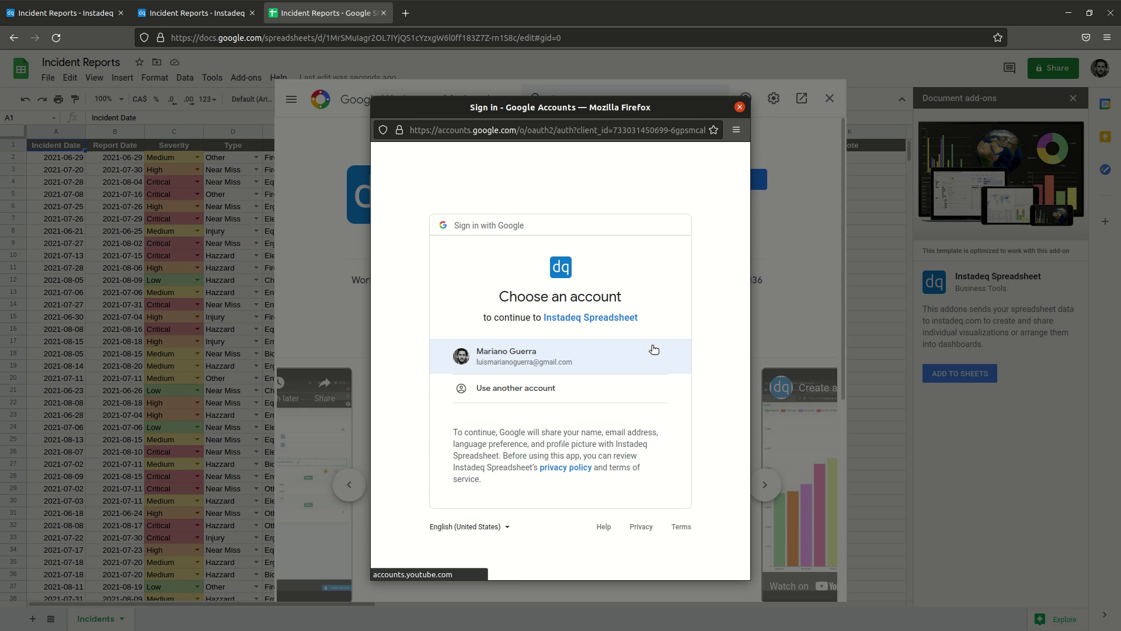
{"action": "left_click", "coordinate": [540, 356]}
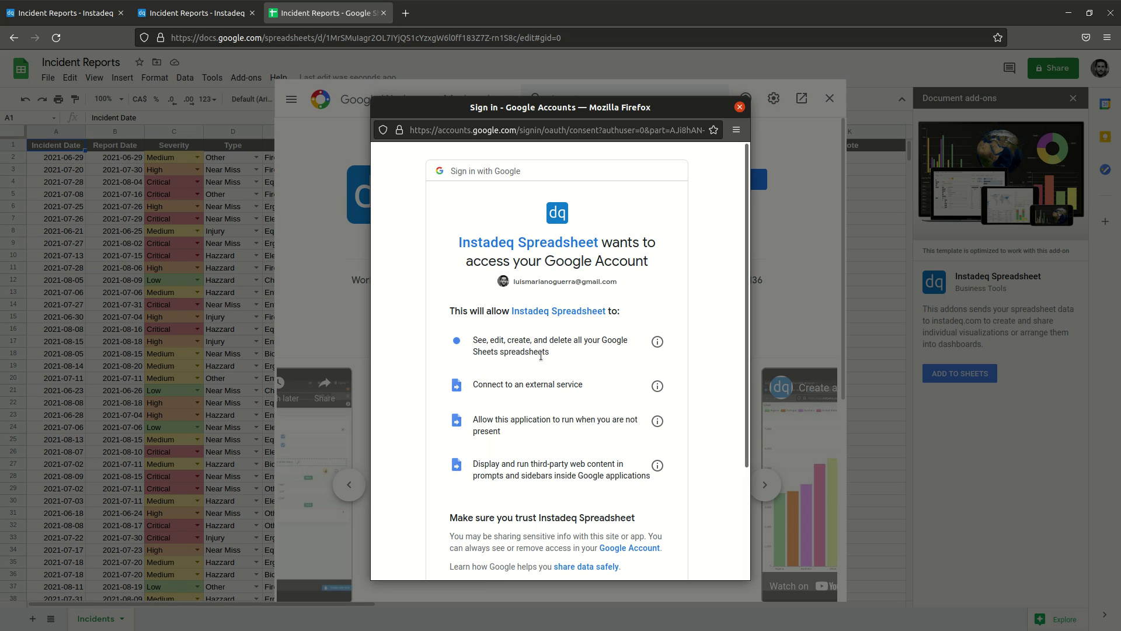
{"action": "scroll", "coordinate": [703, 353], "scroll_direction": "down", "scroll_amount": 5}
{"action": "left_click", "coordinate": [643, 493]}
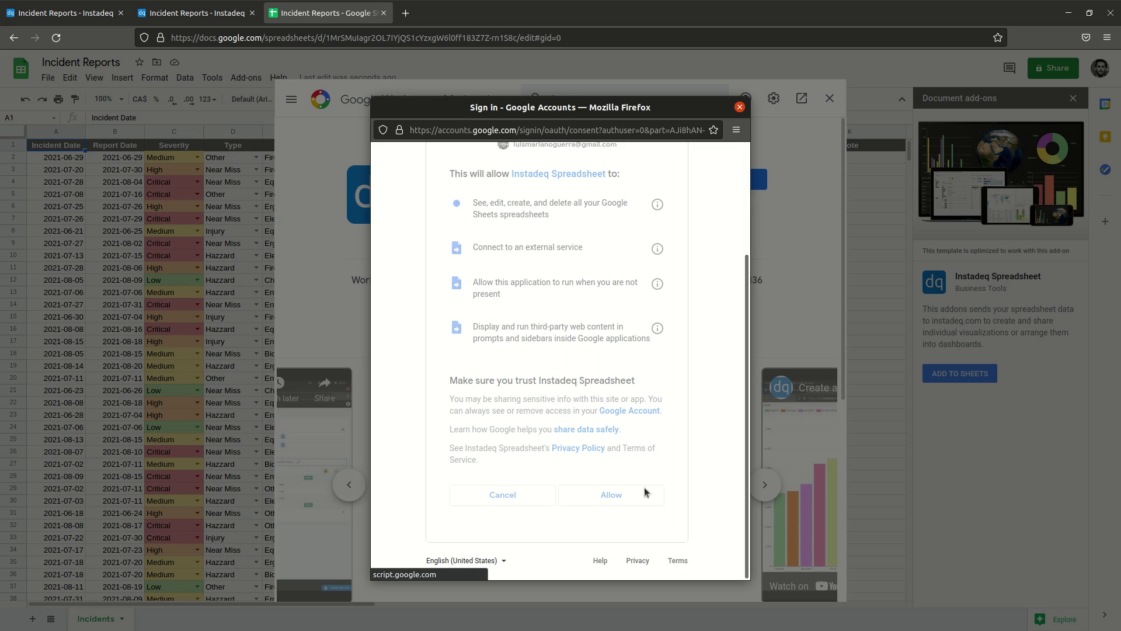
{"action": "left_click", "coordinate": [631, 405]}
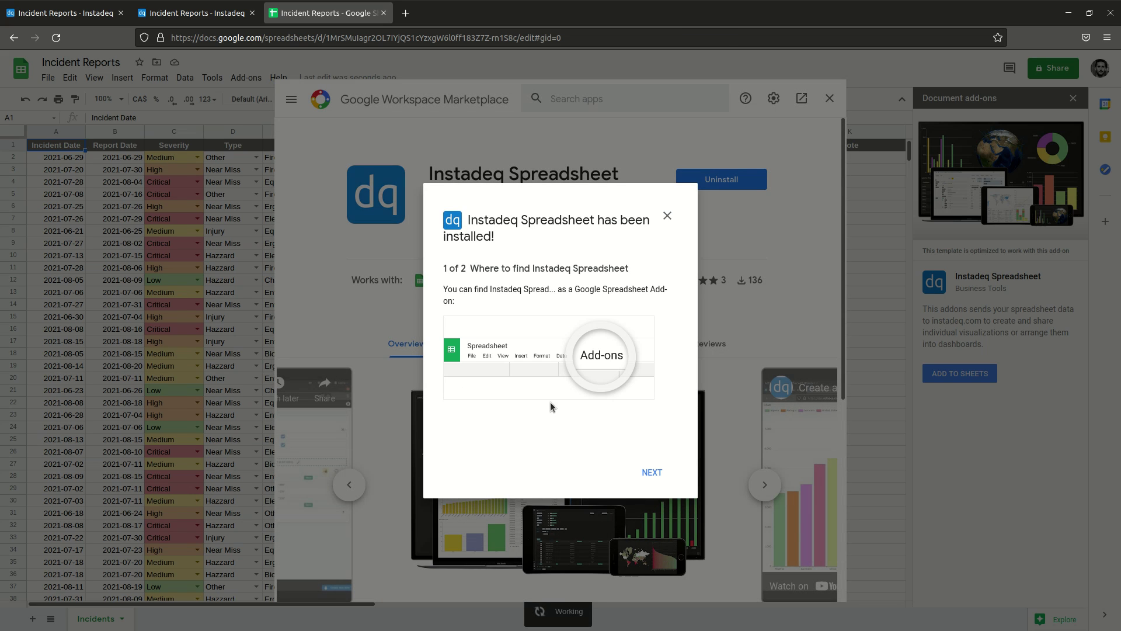
{"action": "left_click", "coordinate": [651, 475]}
{"action": "left_click", "coordinate": [652, 475]}
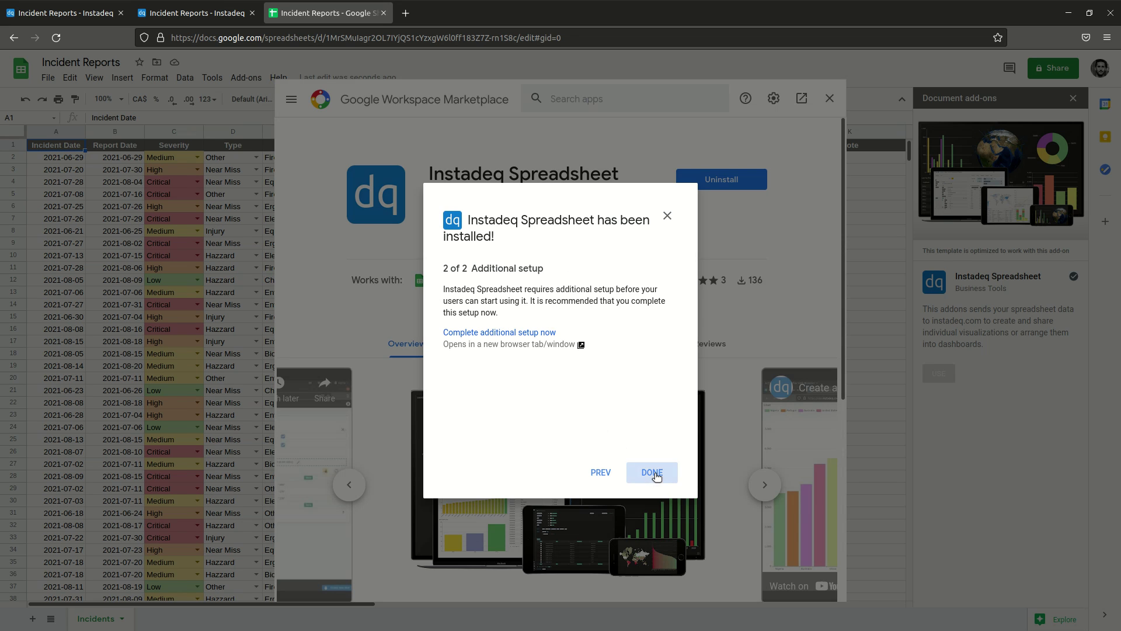
Close the marketplace and open the Instadeq Spreadsheet add-on Settings, then return to Instadeq.
{"action": "left_click", "coordinate": [829, 99]}
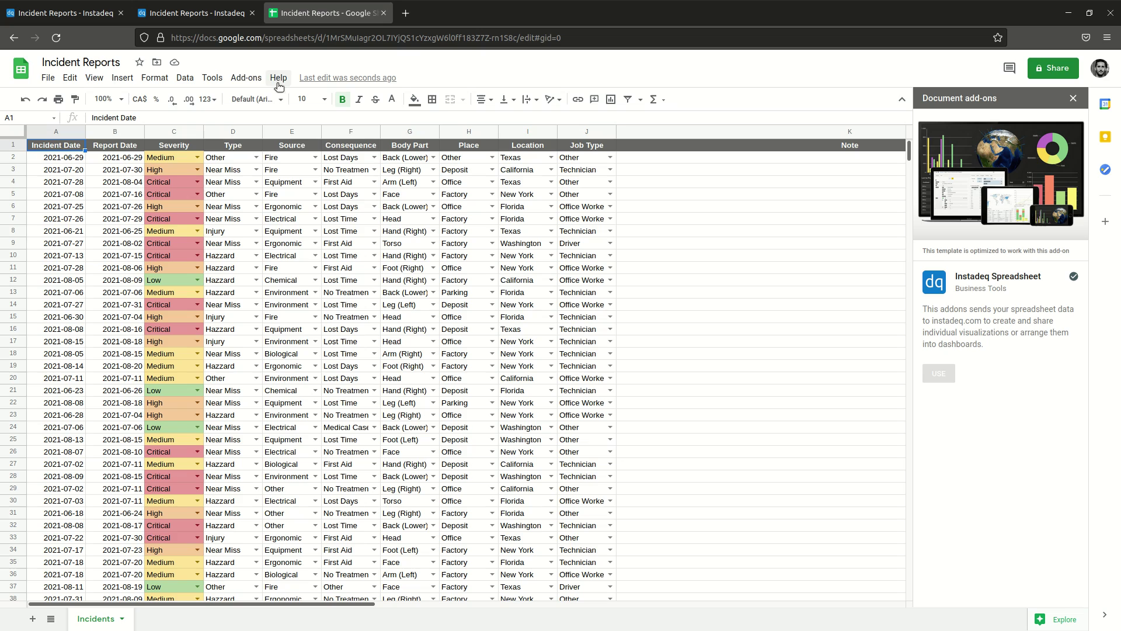
{"action": "left_click", "coordinate": [247, 79]}
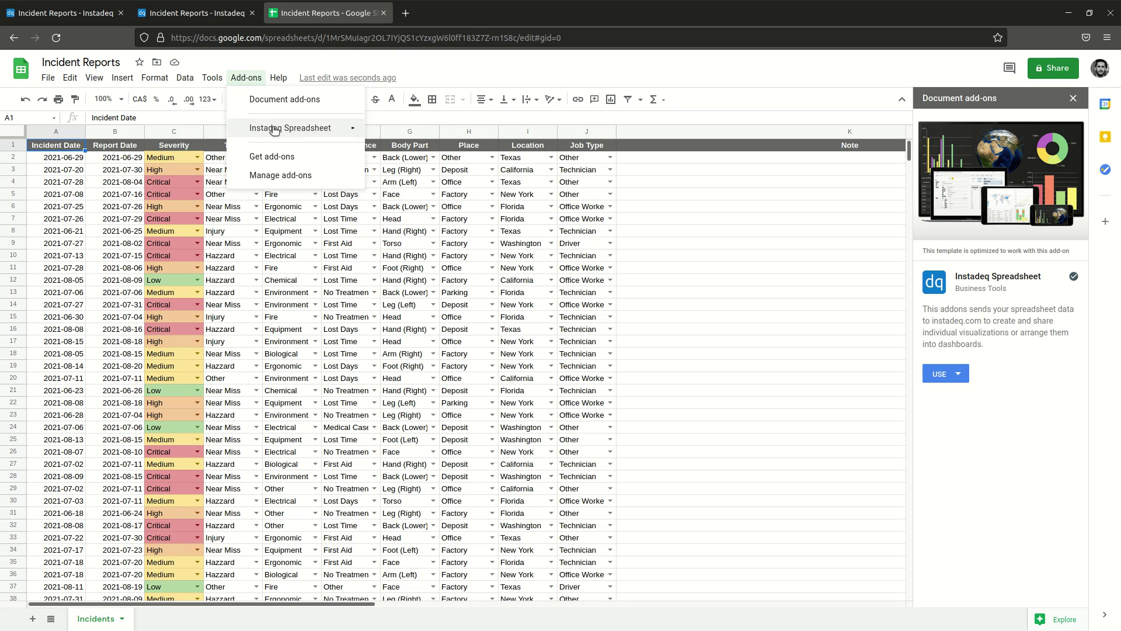
{"action": "mouse_move", "coordinate": [283, 128]}
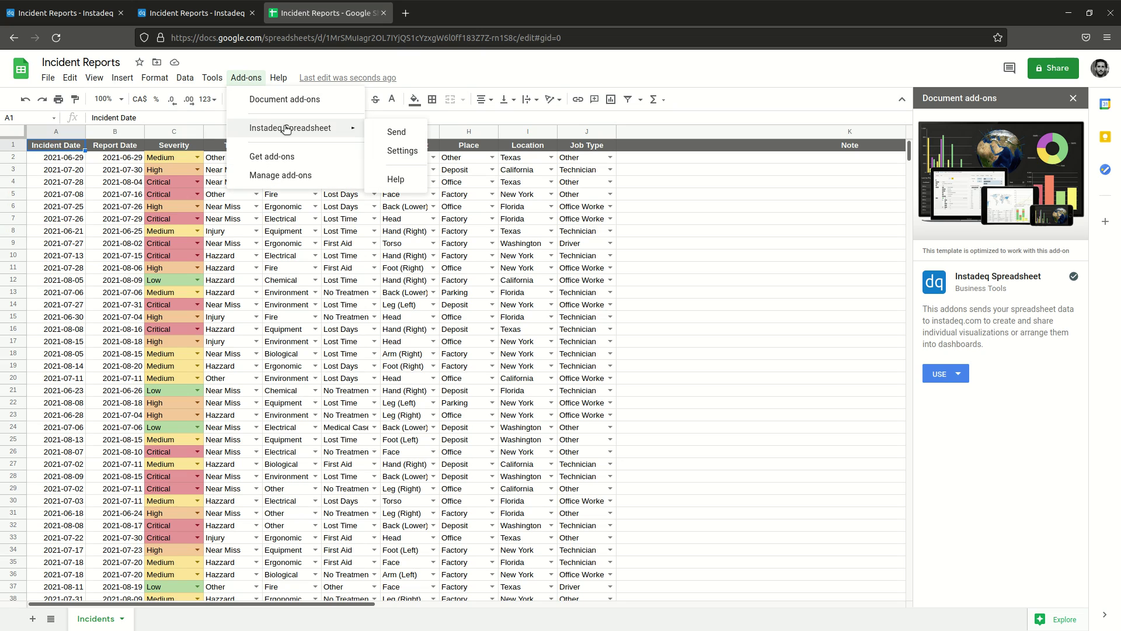
{"action": "left_click", "coordinate": [407, 153]}
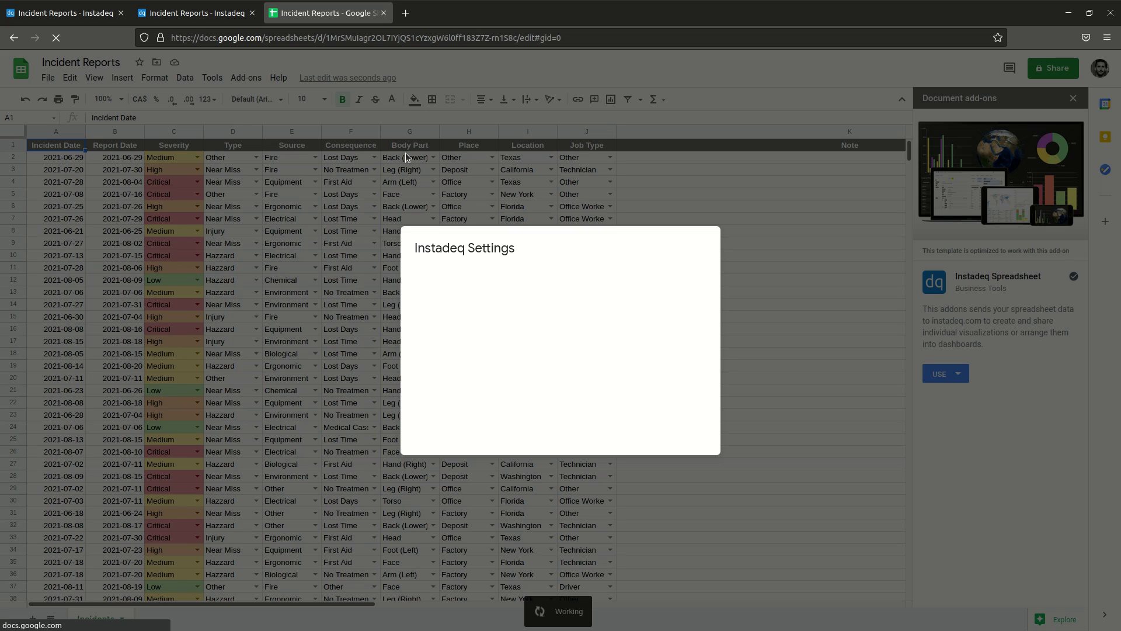
{"action": "left_click", "coordinate": [187, 13]}
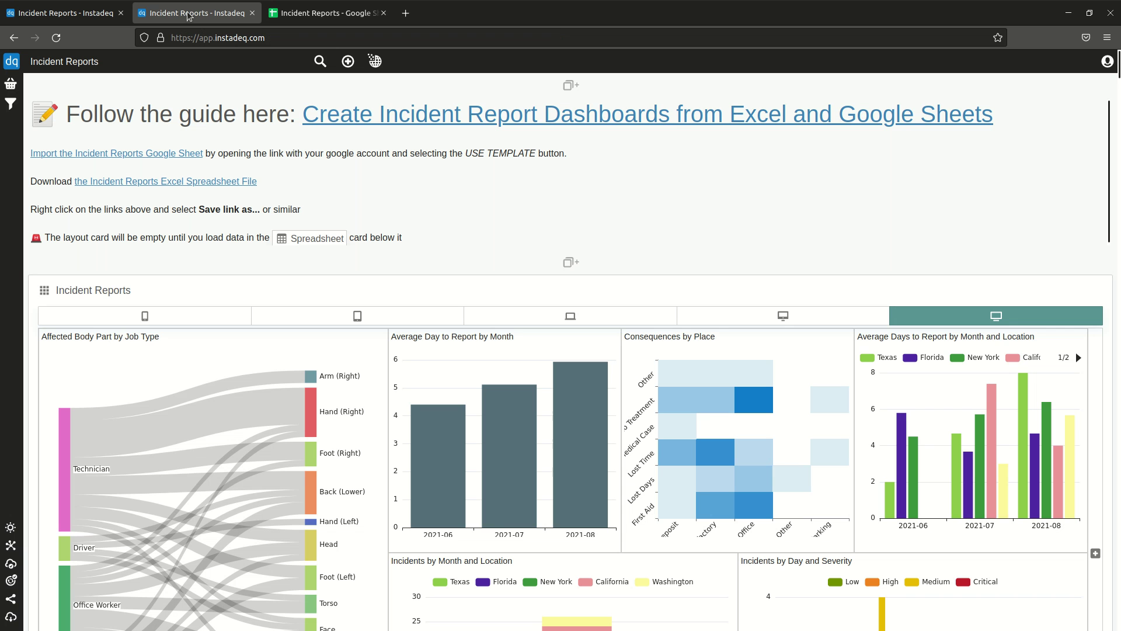
Create a hook targeting channel incident-reports with the description 'some description'.
{"action": "left_click", "coordinate": [375, 62]}
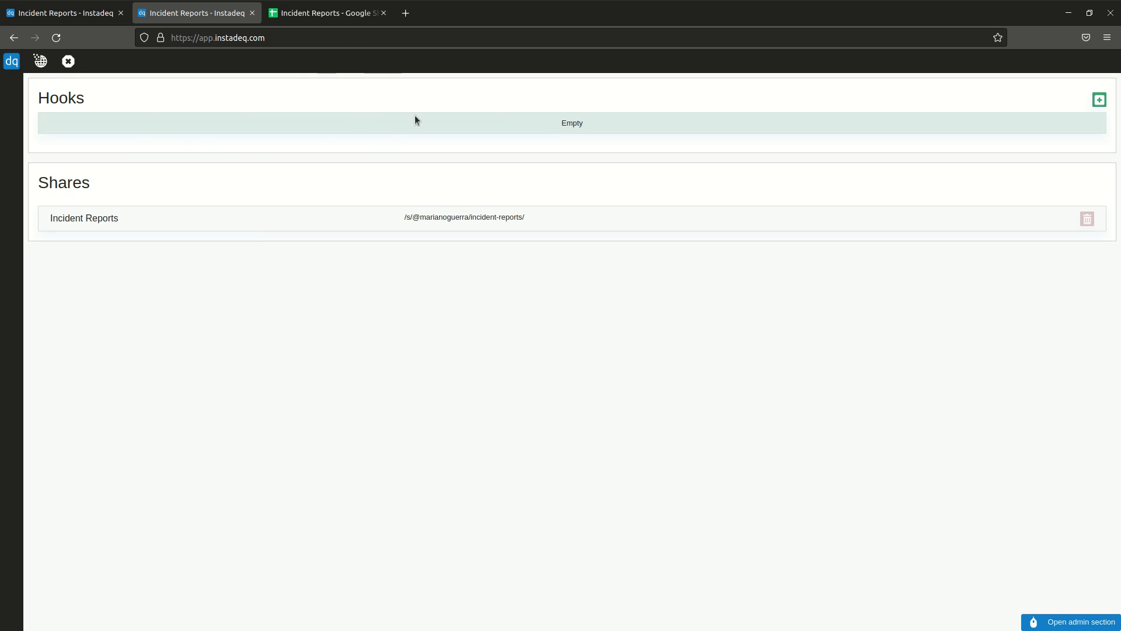
{"action": "left_click", "coordinate": [1100, 99]}
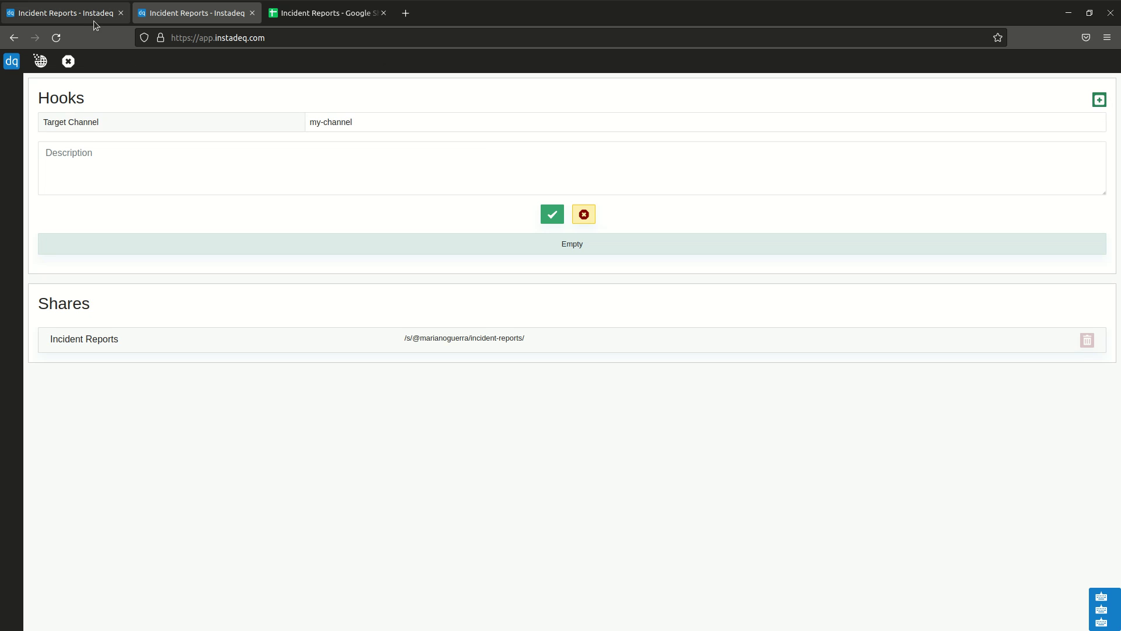
{"action": "triple_click", "coordinate": [329, 123]}
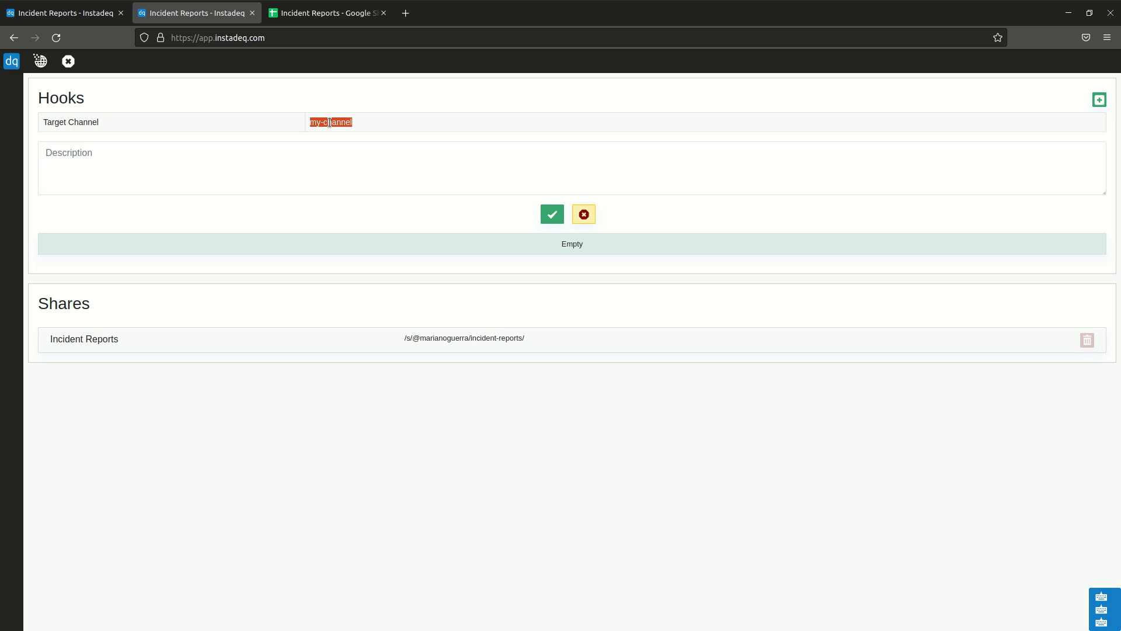
{"action": "type", "text": "incident-reports"}
{"action": "left_click", "coordinate": [354, 166]}
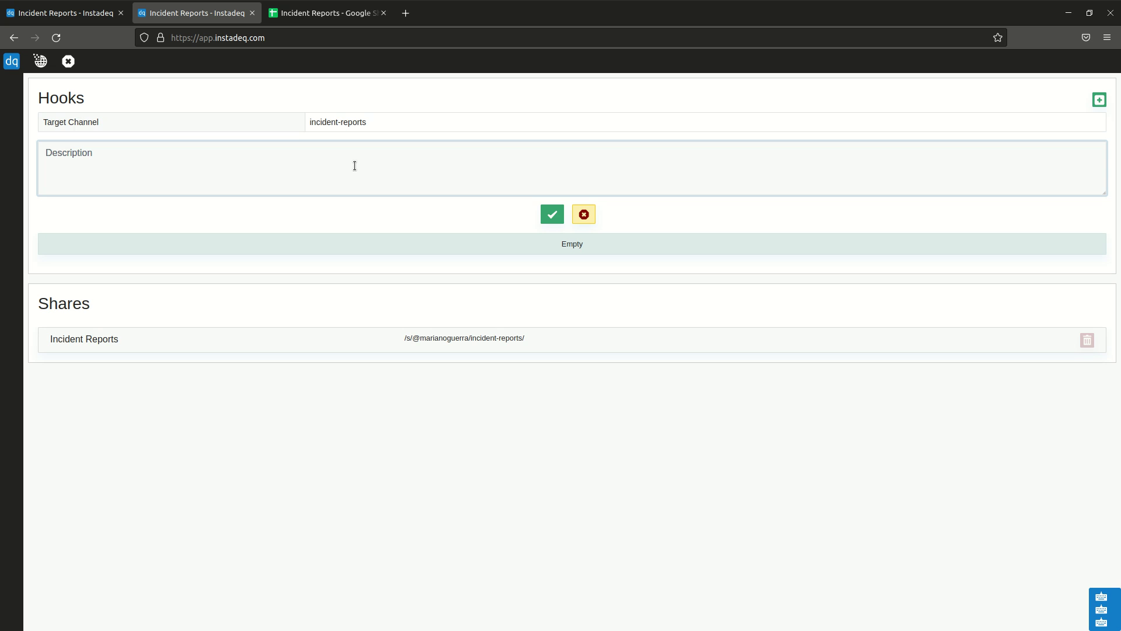
{"action": "type", "text": "some description"}
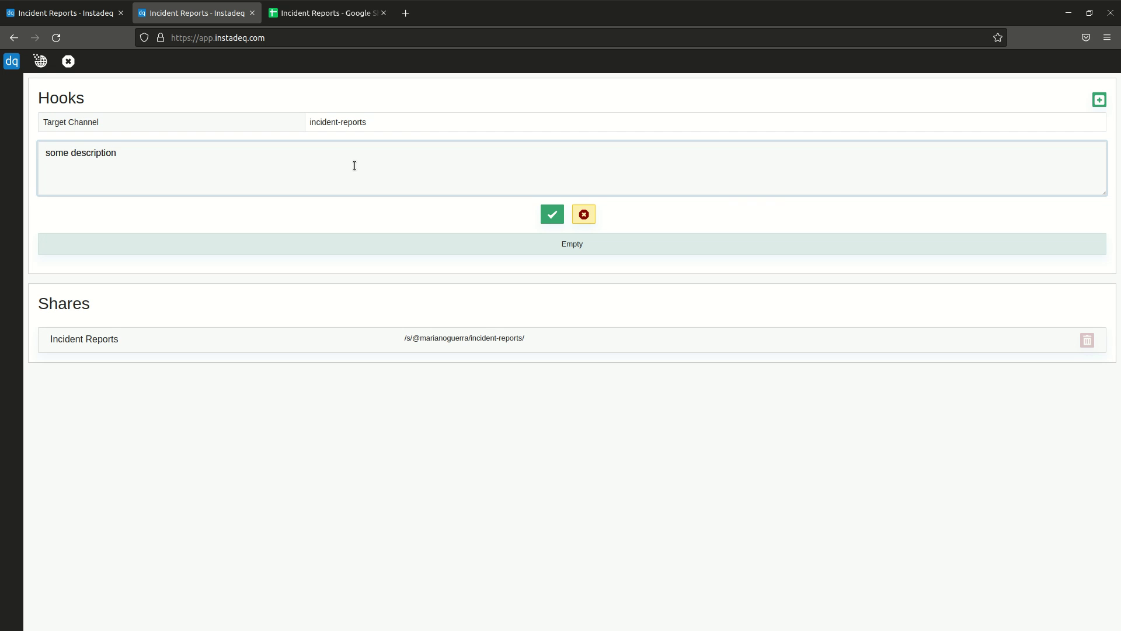
Save the new hook and copy its URL to the clipboard.
{"action": "left_click", "coordinate": [552, 213]}
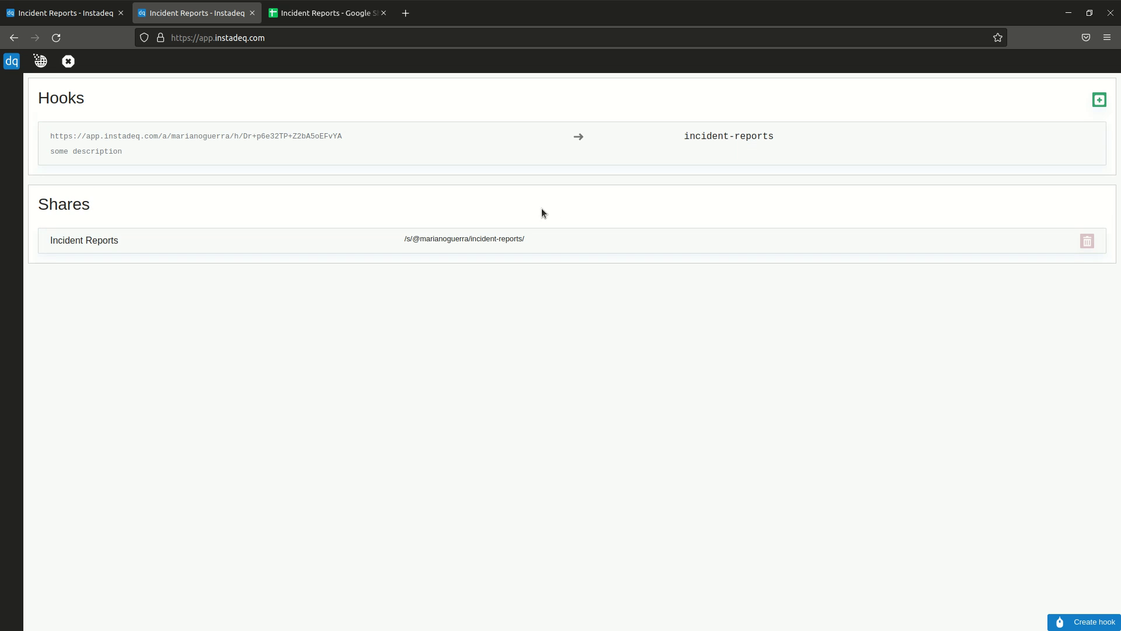
{"action": "mouse_move", "coordinate": [231, 139]}
{"action": "triple_click", "coordinate": [255, 137]}
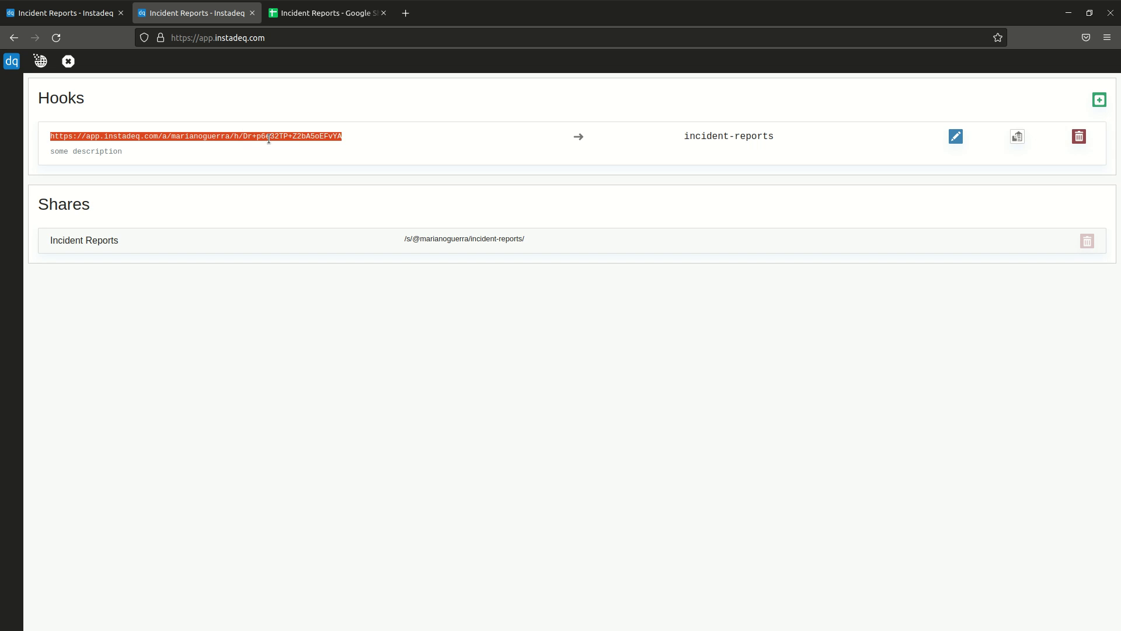
{"action": "right_click", "coordinate": [322, 144]}
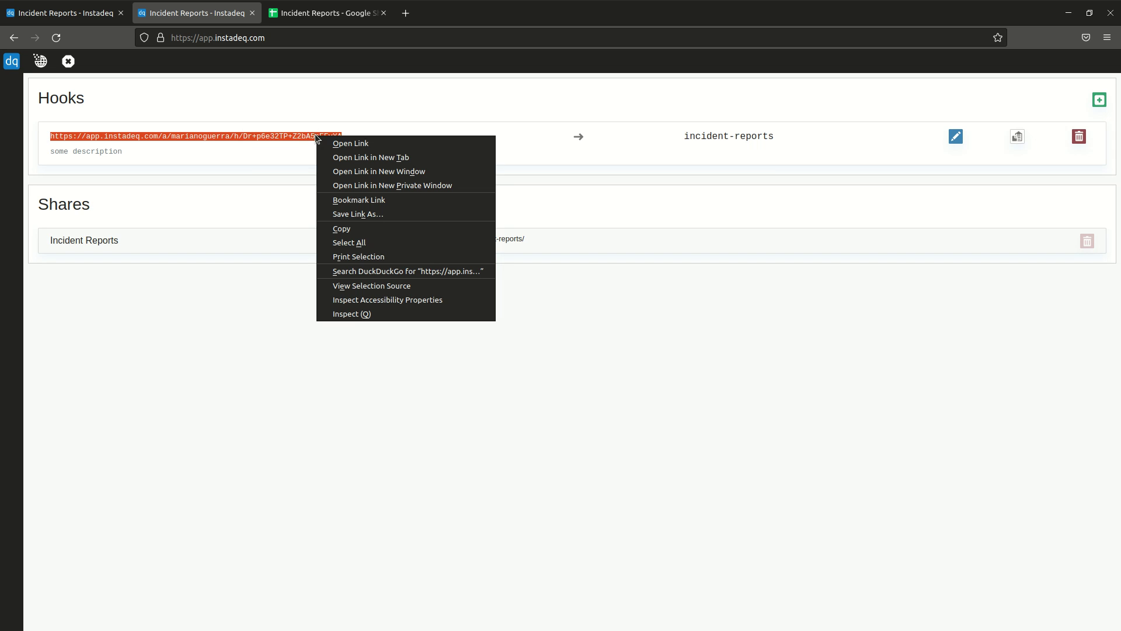
{"action": "left_click", "coordinate": [380, 228]}
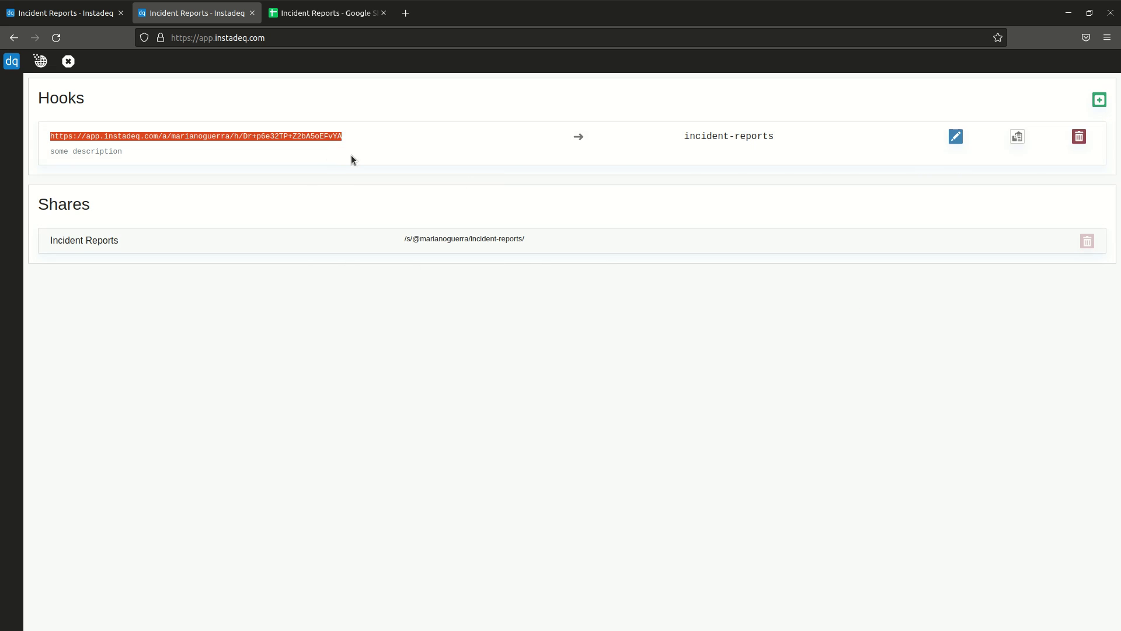
{"action": "left_click", "coordinate": [1018, 137]}
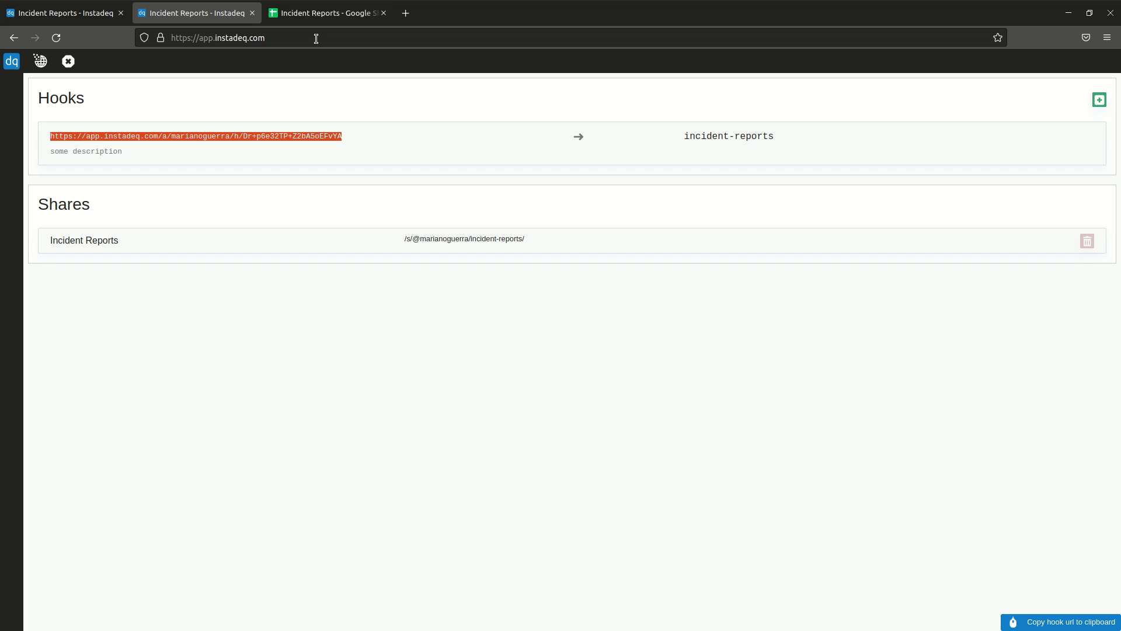
Paste the hook URL into the Sheets add-on's Hook URL field and confirm with OK.
{"action": "left_click", "coordinate": [320, 14]}
{"action": "left_click", "coordinate": [604, 318]}
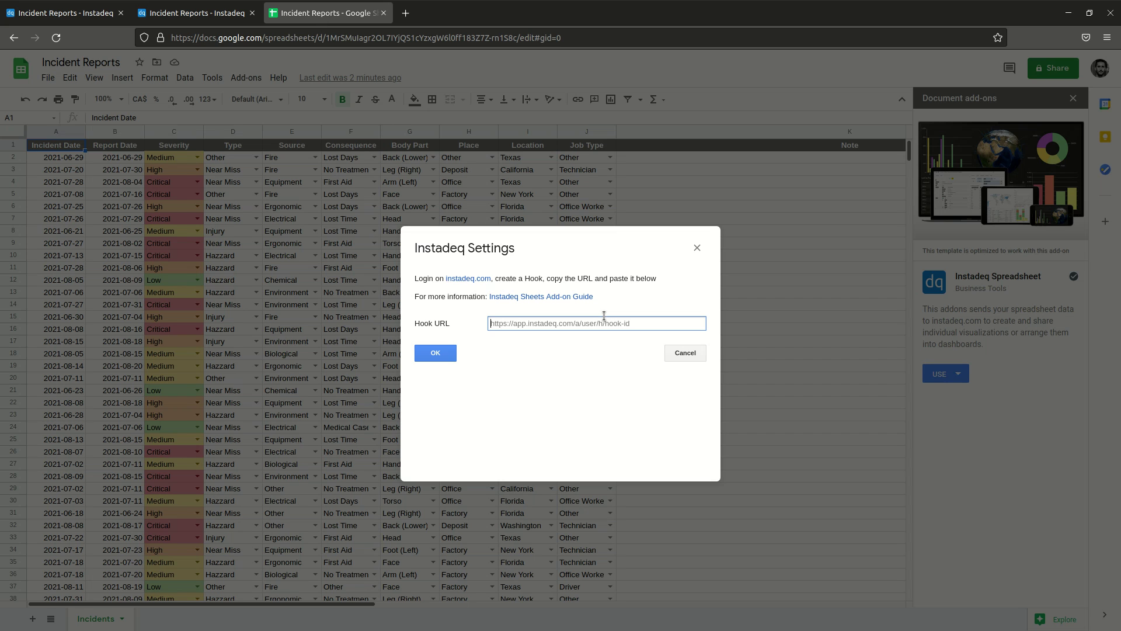
{"action": "key", "text": "ctrl+v"}
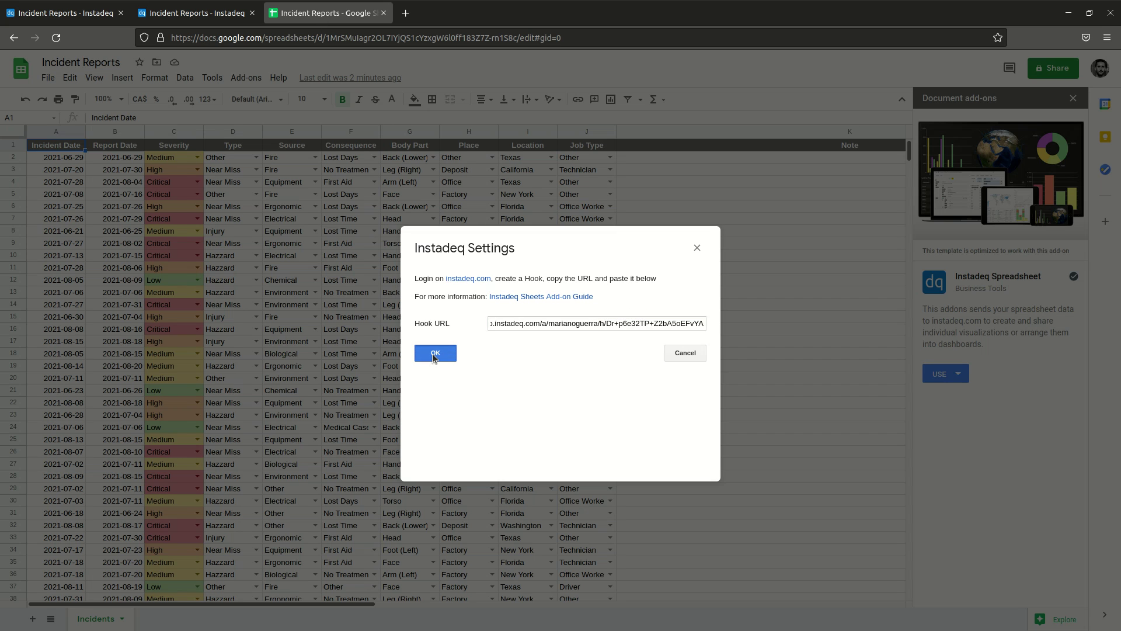
{"action": "left_click", "coordinate": [433, 353]}
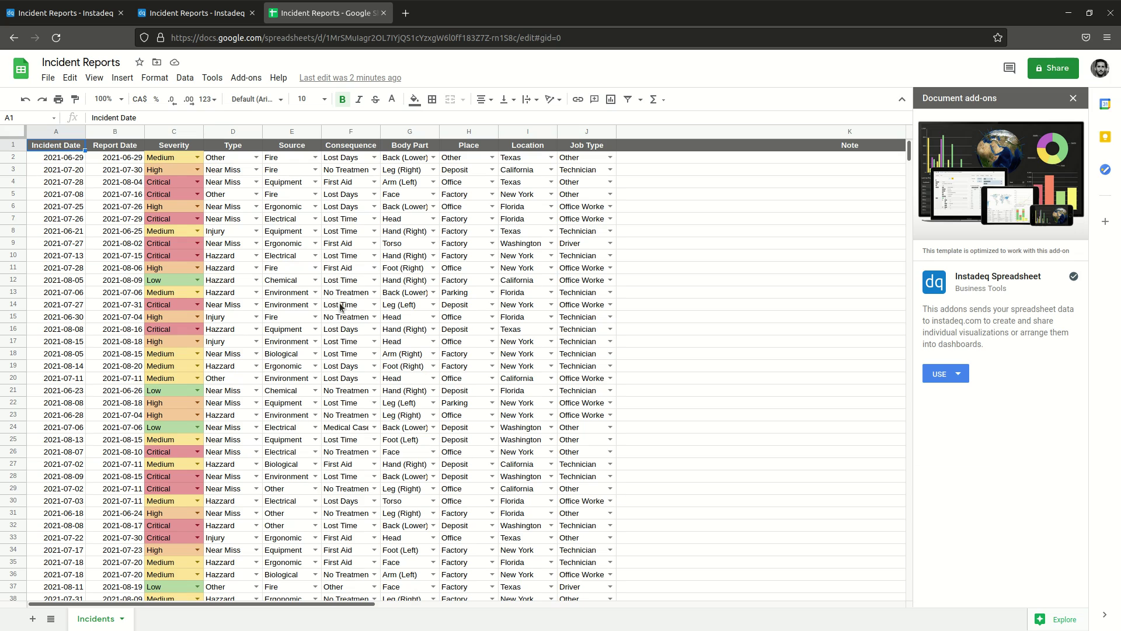
Select the incident-reports channel name, then clear the Spreadsheet card's output on the Incident Reports dashboard.
{"action": "left_click", "coordinate": [203, 15]}
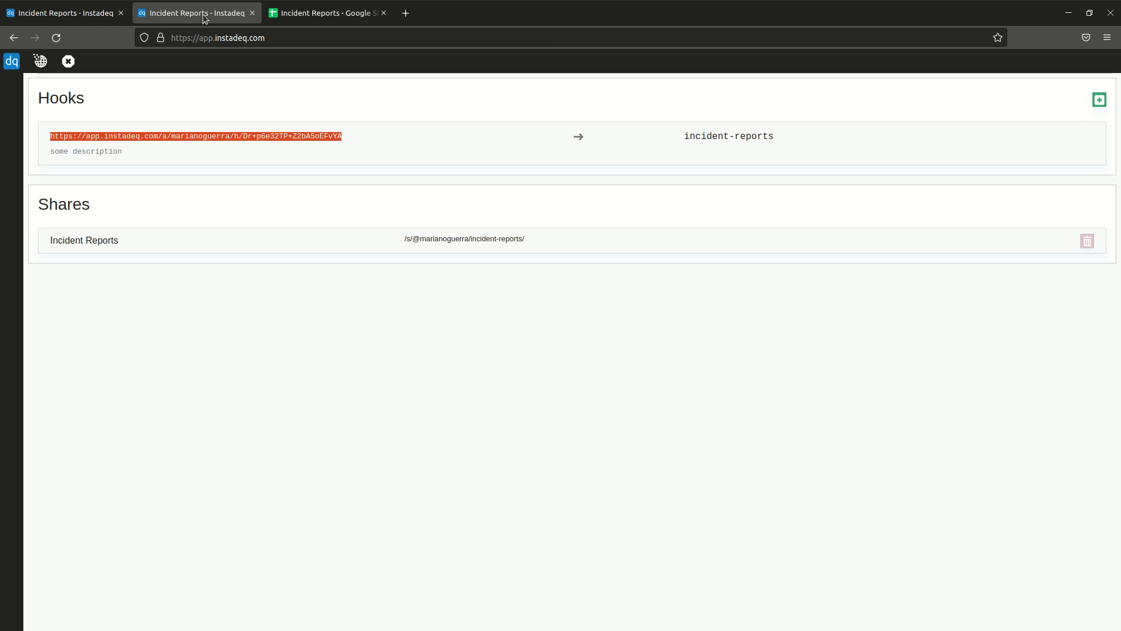
{"action": "mouse_move", "coordinate": [750, 165]}
{"action": "triple_click", "coordinate": [724, 136]}
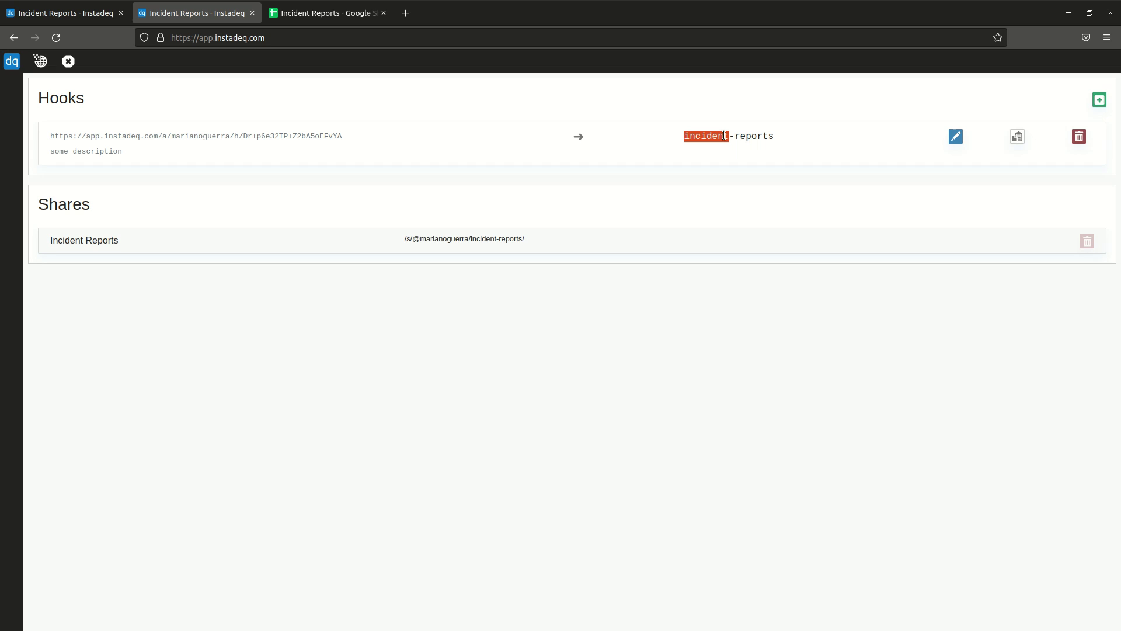
{"action": "left_click", "coordinate": [71, 67]}
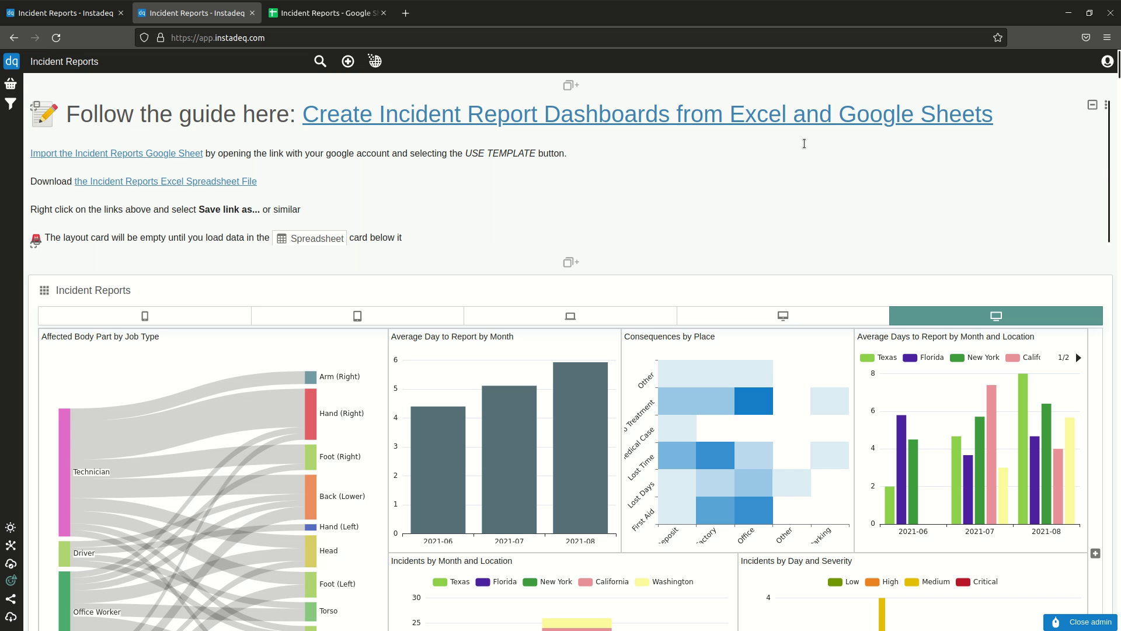
{"action": "scroll", "coordinate": [592, 275], "scroll_direction": "down", "scroll_amount": 8}
{"action": "scroll", "coordinate": [581, 323], "scroll_direction": "down", "scroll_amount": 2}
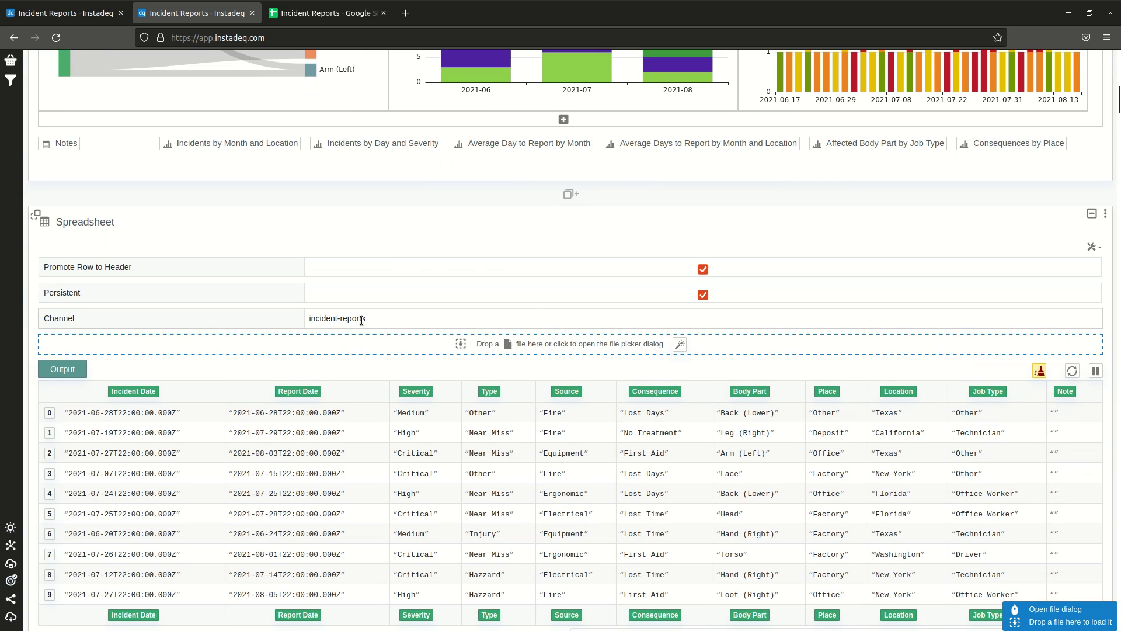
{"action": "left_click", "coordinate": [1041, 372]}
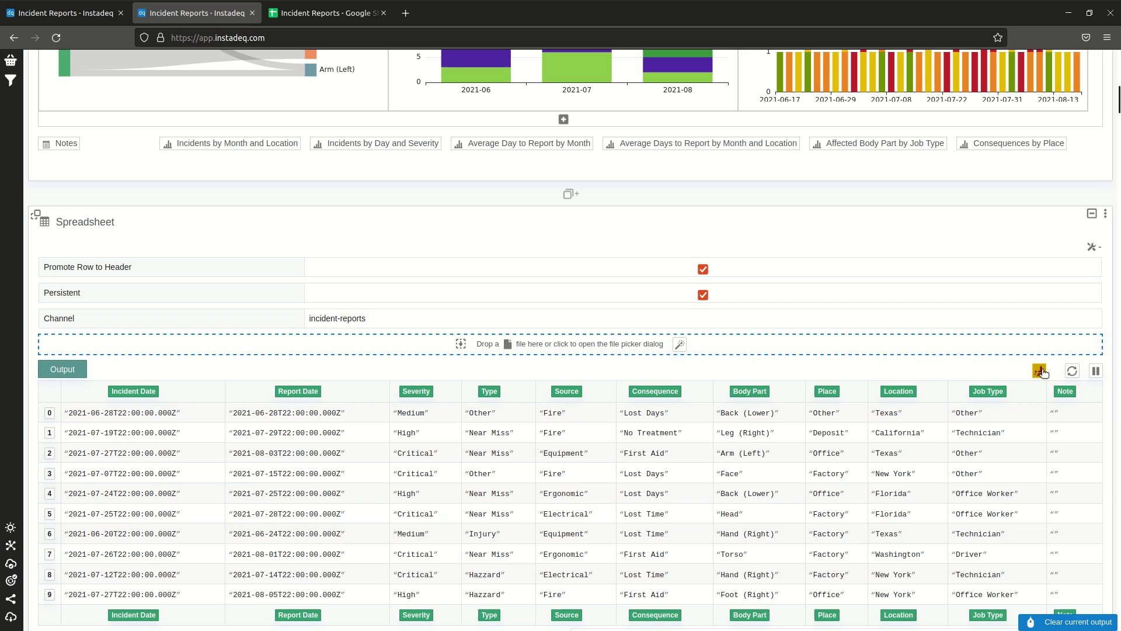
Send the Incidents sheet through Add-ons > Instadeq Spreadsheet > Send and return to the Instadeq dashboard.
{"action": "left_click", "coordinate": [334, 14]}
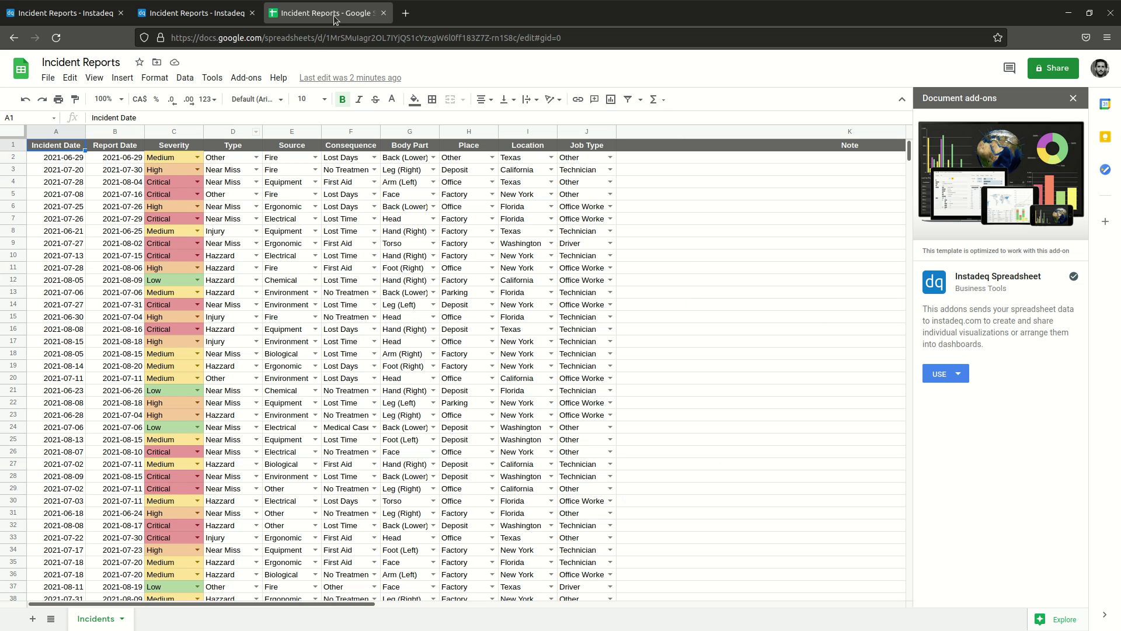
{"action": "left_click", "coordinate": [246, 78]}
{"action": "mouse_move", "coordinate": [274, 133]}
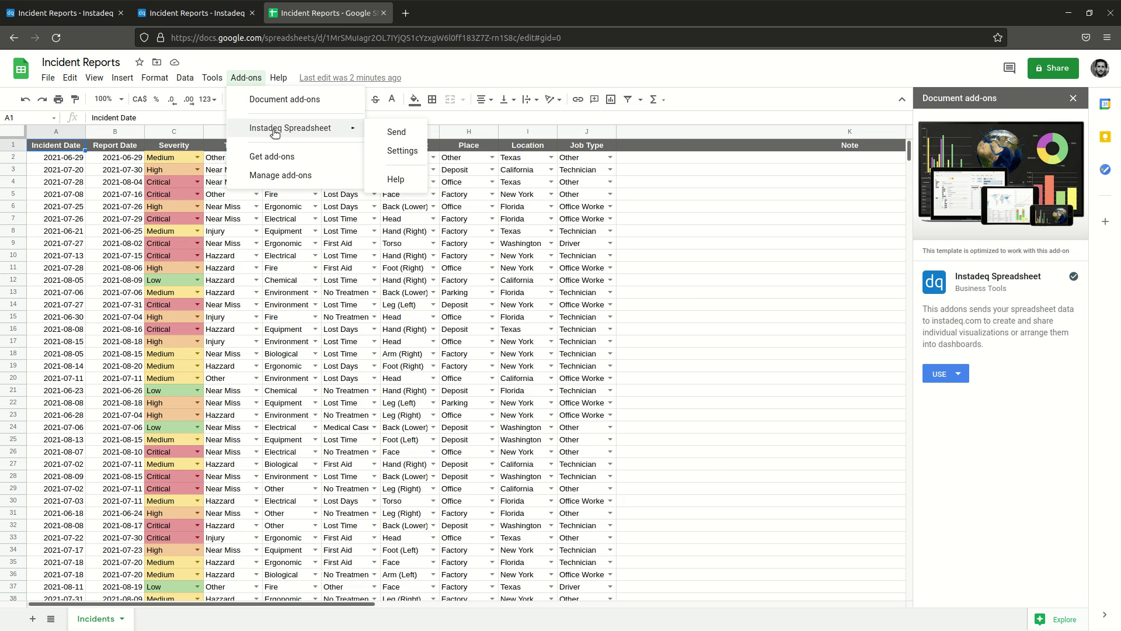
{"action": "left_click", "coordinate": [397, 132]}
{"action": "left_click", "coordinate": [199, 13]}
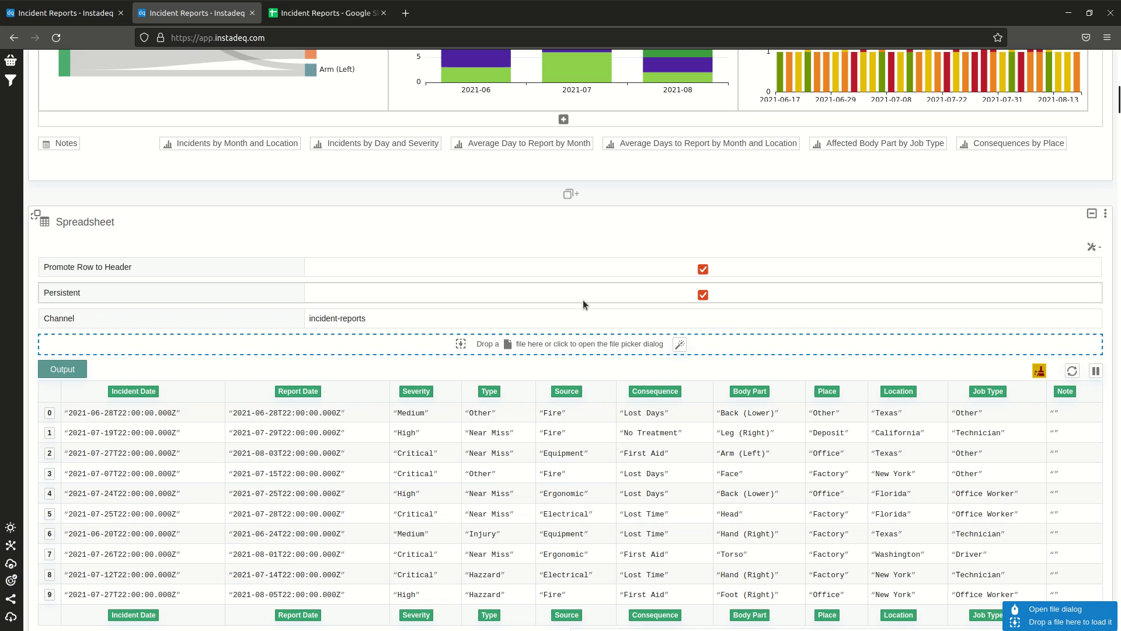
Add a Spreadsheet card below the charts with its channel set to incident-reports.
{"action": "left_click", "coordinate": [626, 198]}
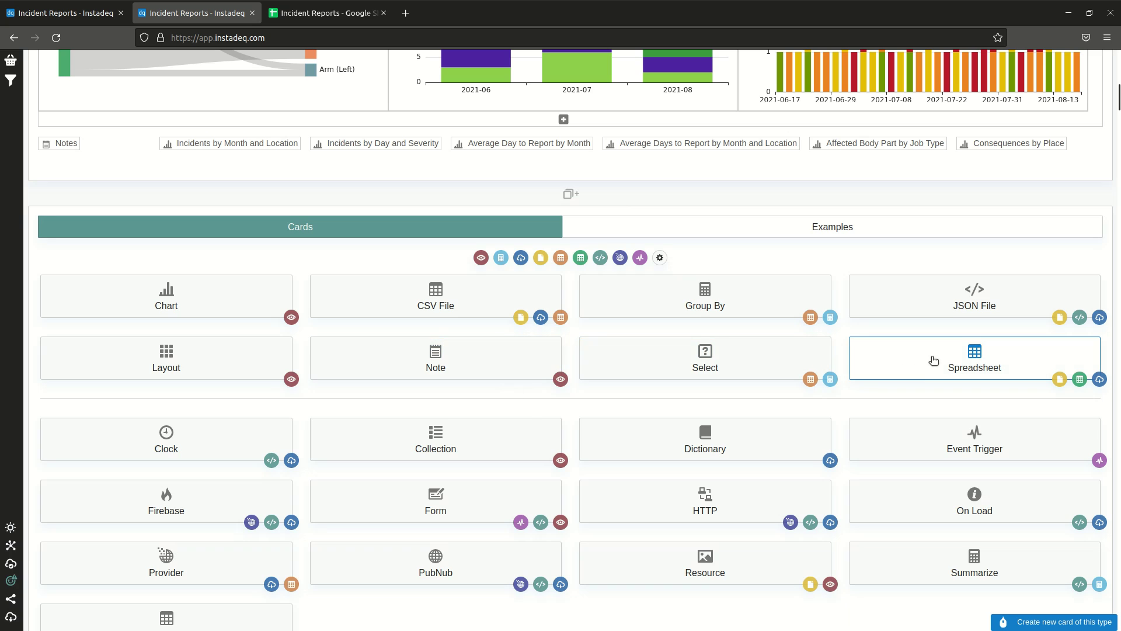
{"action": "left_click", "coordinate": [934, 361]}
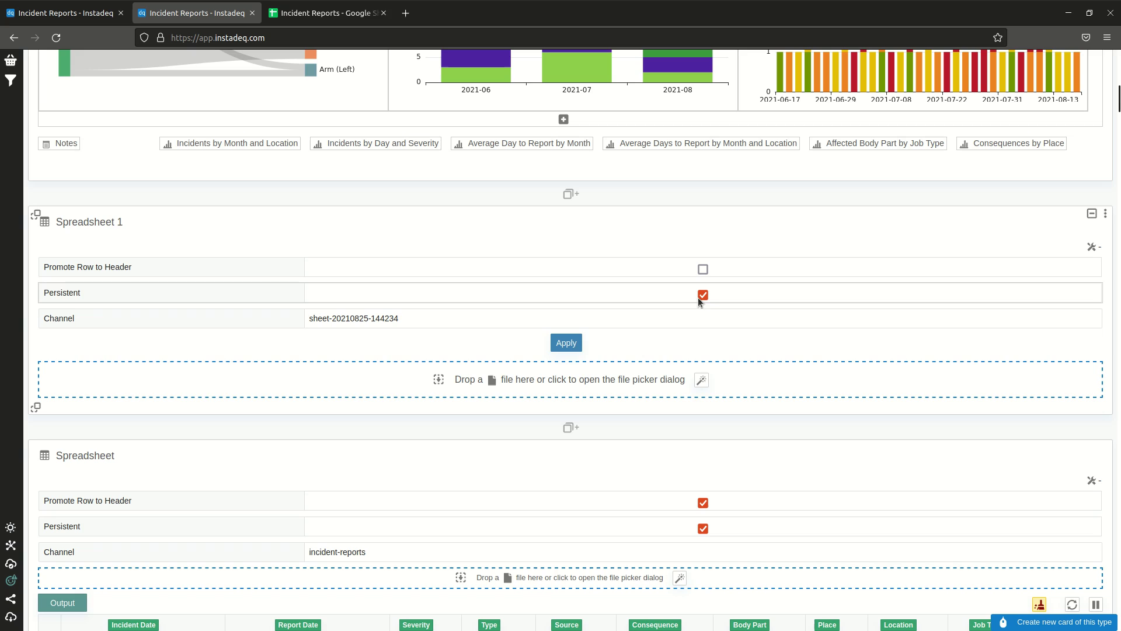
{"action": "triple_click", "coordinate": [332, 321]}
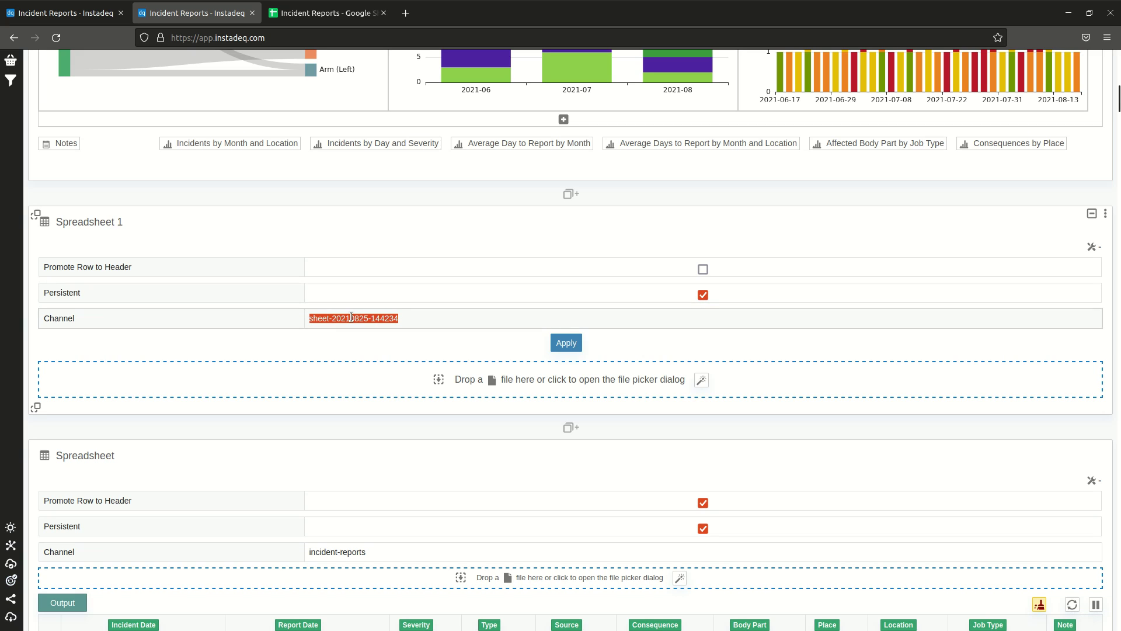
{"action": "key", "text": "ctrl+v"}
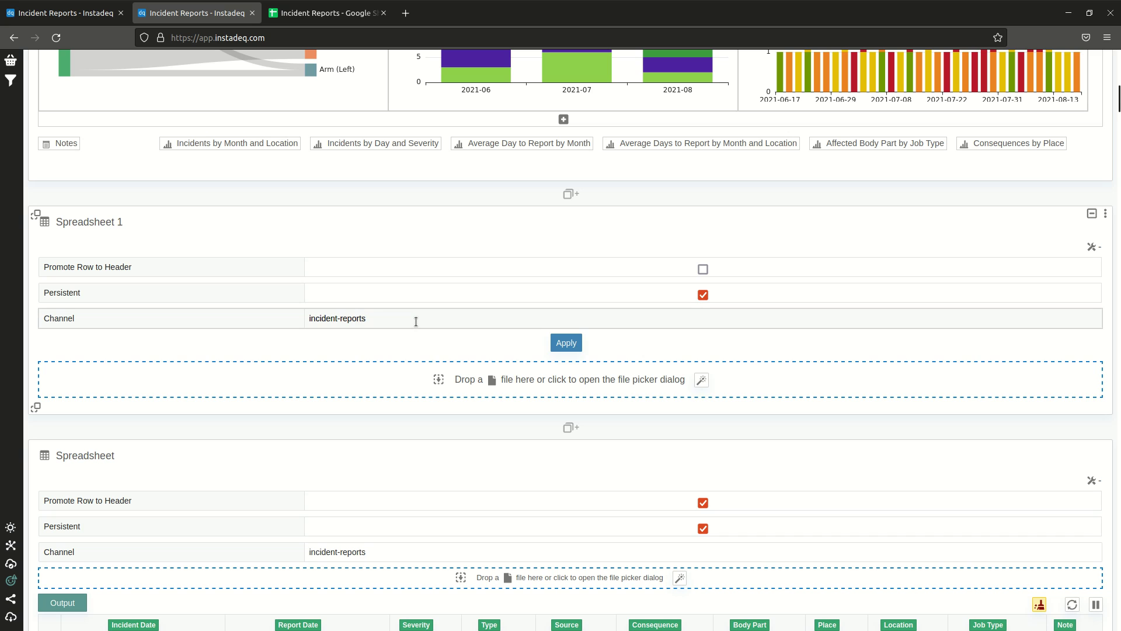
{"action": "left_click", "coordinate": [566, 343]}
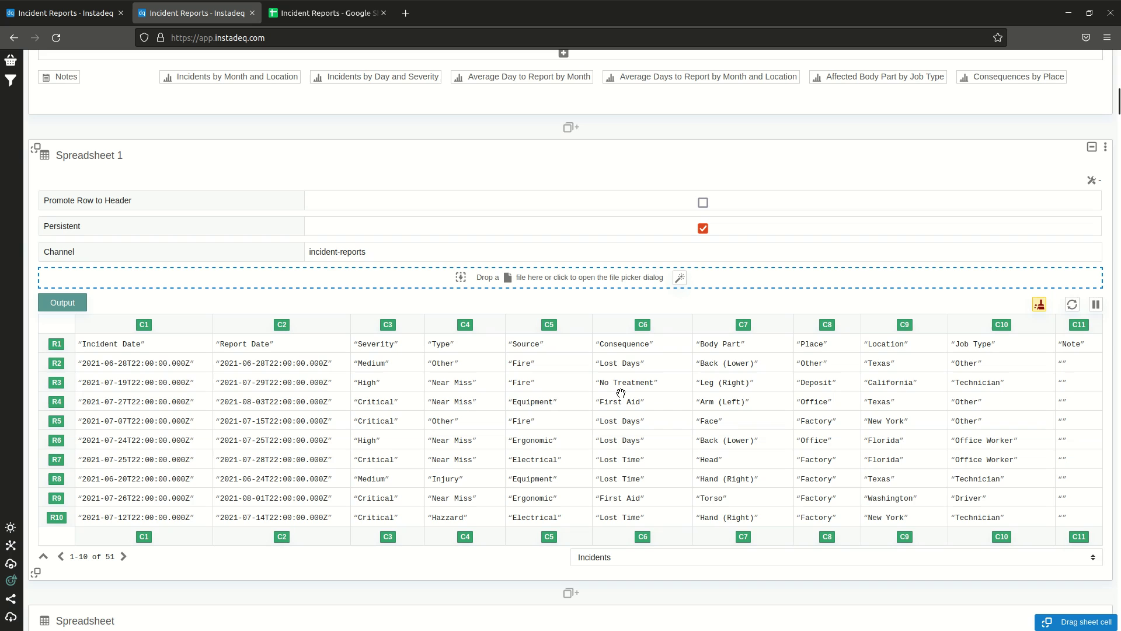
Scroll up to the Spreadsheet 1 card's settings with the Promote Row to Header option.
{"action": "scroll", "coordinate": [621, 393], "scroll_direction": "up", "scroll_amount": 2}
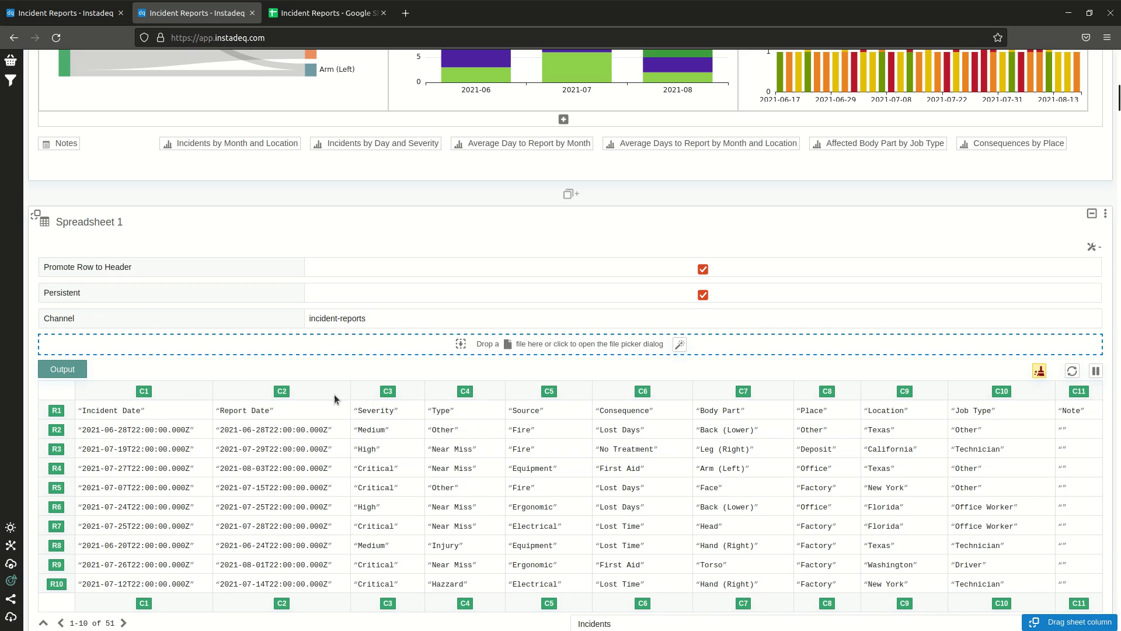
Resend the incident sheet data via Instadeq Spreadsheet > Send and check Instadeq's refreshed output.
{"action": "left_click", "coordinate": [327, 12]}
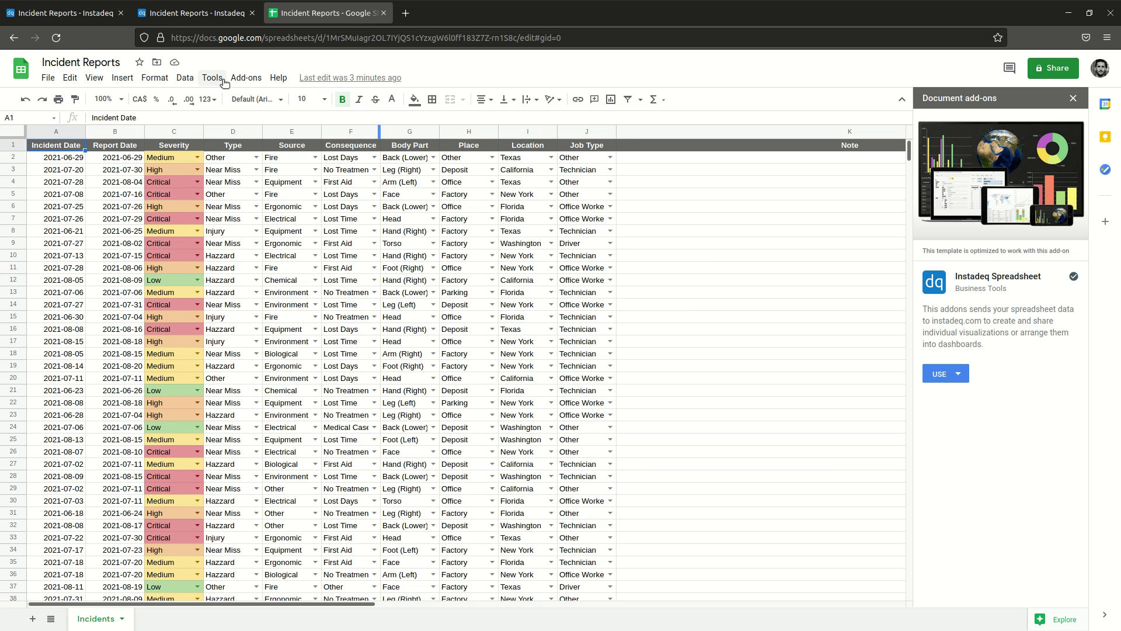
{"action": "left_click", "coordinate": [244, 82]}
{"action": "mouse_move", "coordinate": [301, 130]}
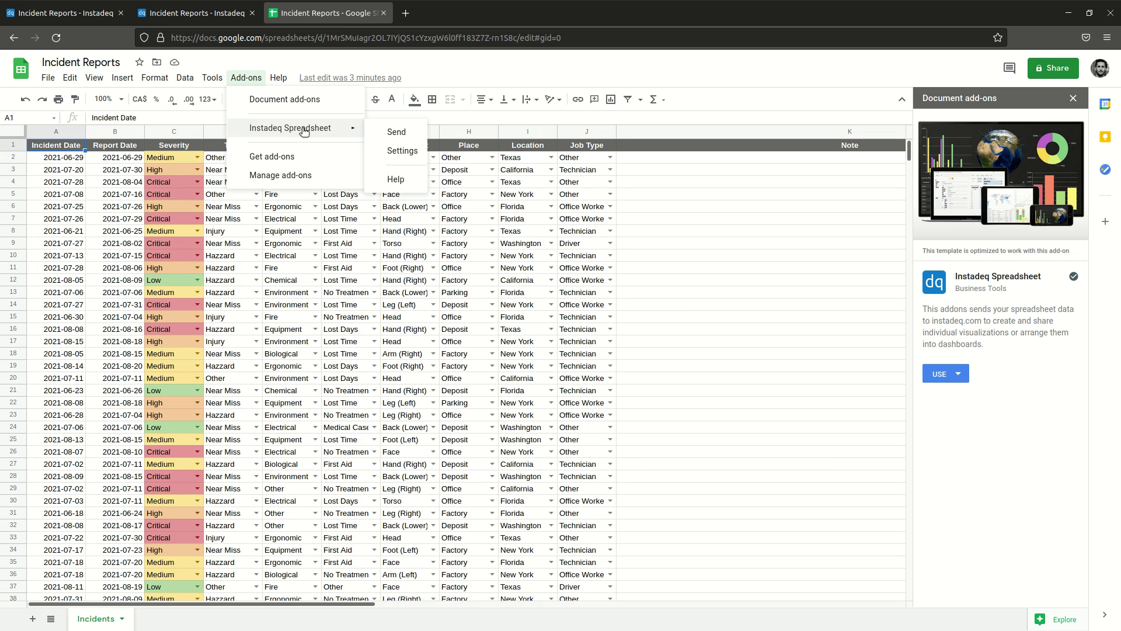
{"action": "left_click", "coordinate": [390, 130]}
{"action": "left_click", "coordinate": [185, 18]}
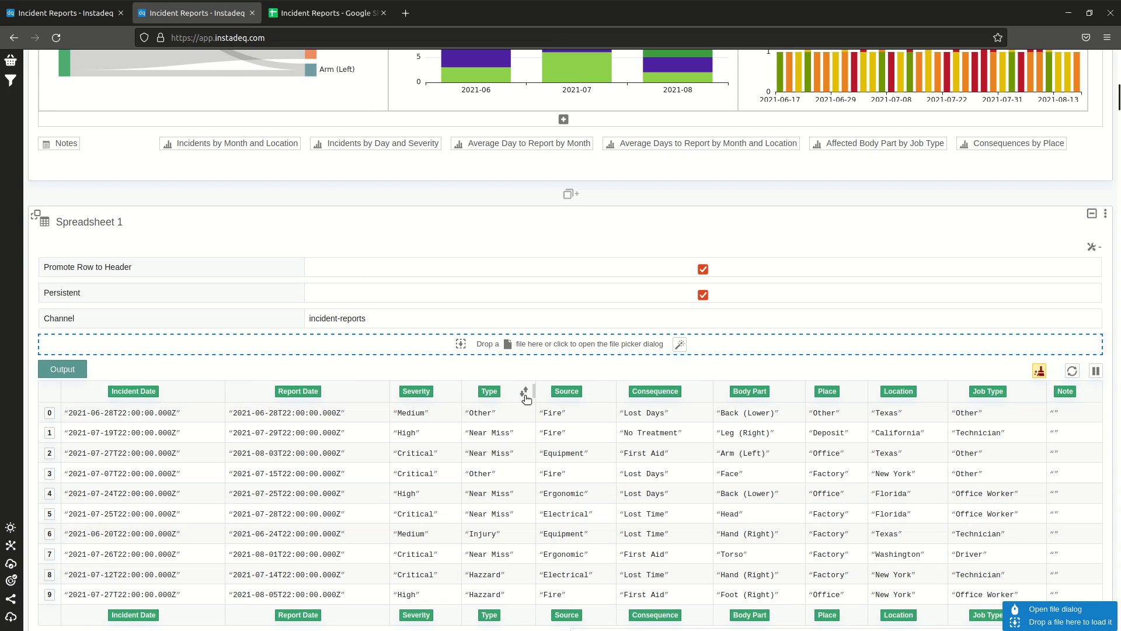
Review the A1–J1 header row in Google Sheets, close the Document add-ons sidebar, and return to Instadeq.
{"action": "left_click", "coordinate": [324, 14]}
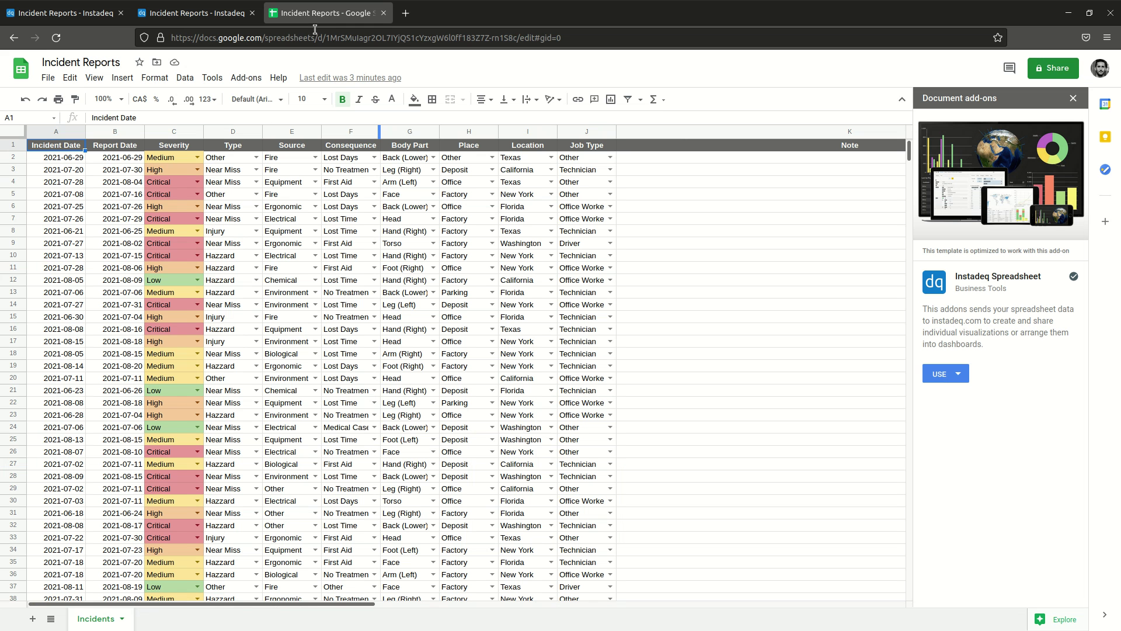
{"action": "left_click_drag", "start_coordinate": [69, 151], "coordinate": [575, 153]}
{"action": "left_click", "coordinate": [654, 170]}
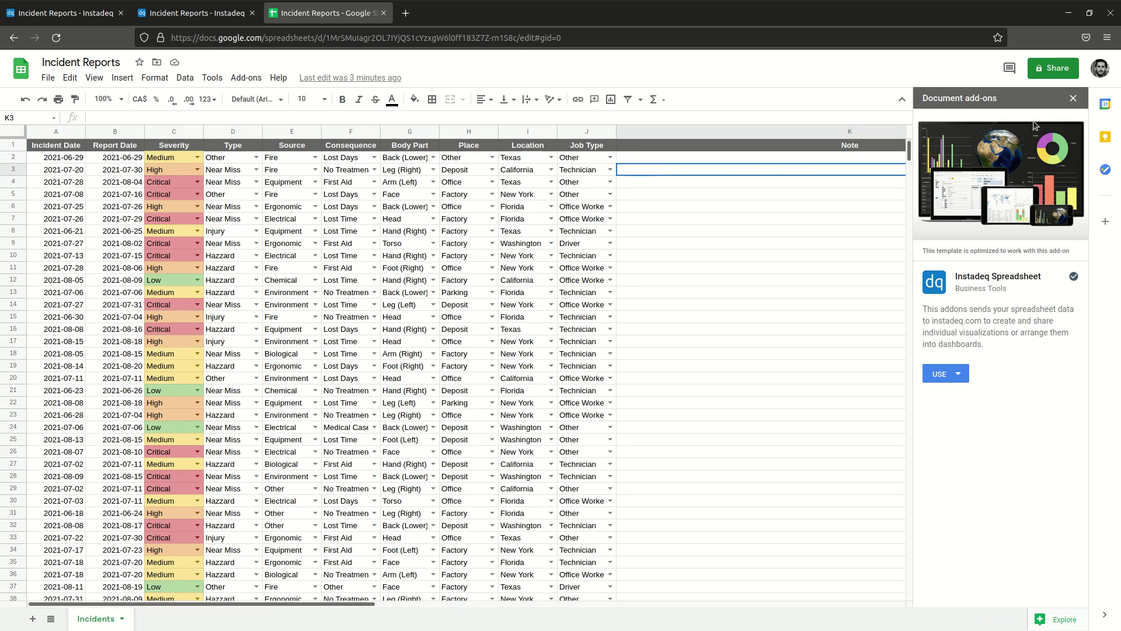
{"action": "left_click", "coordinate": [1074, 98]}
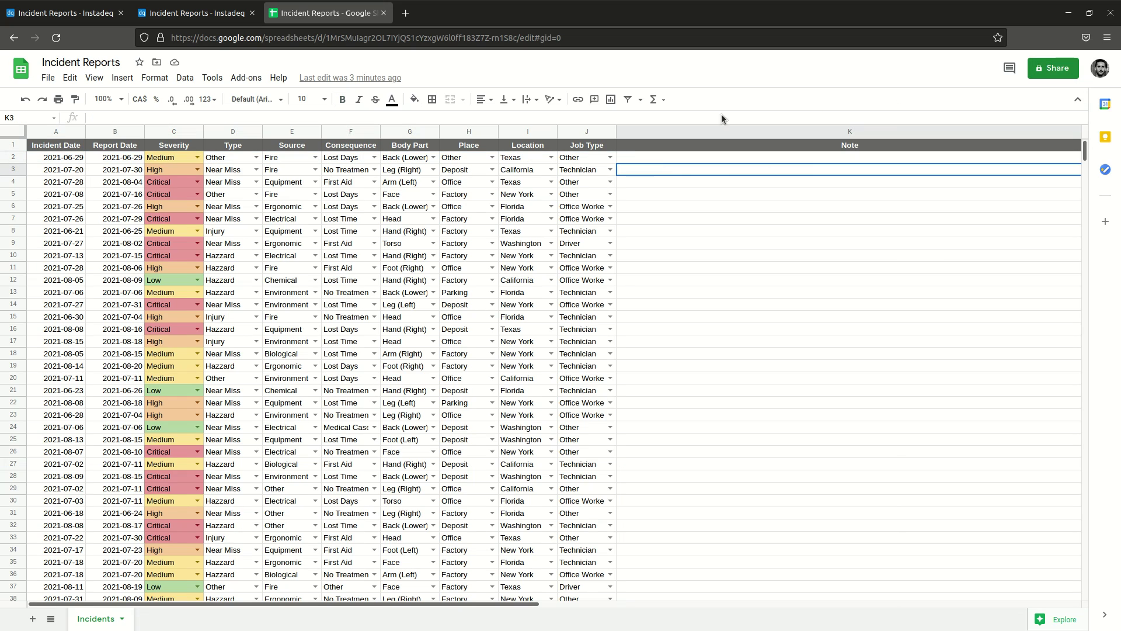
{"action": "left_click", "coordinate": [186, 12]}
{"action": "scroll", "coordinate": [604, 249], "scroll_direction": "up", "scroll_amount": 10}
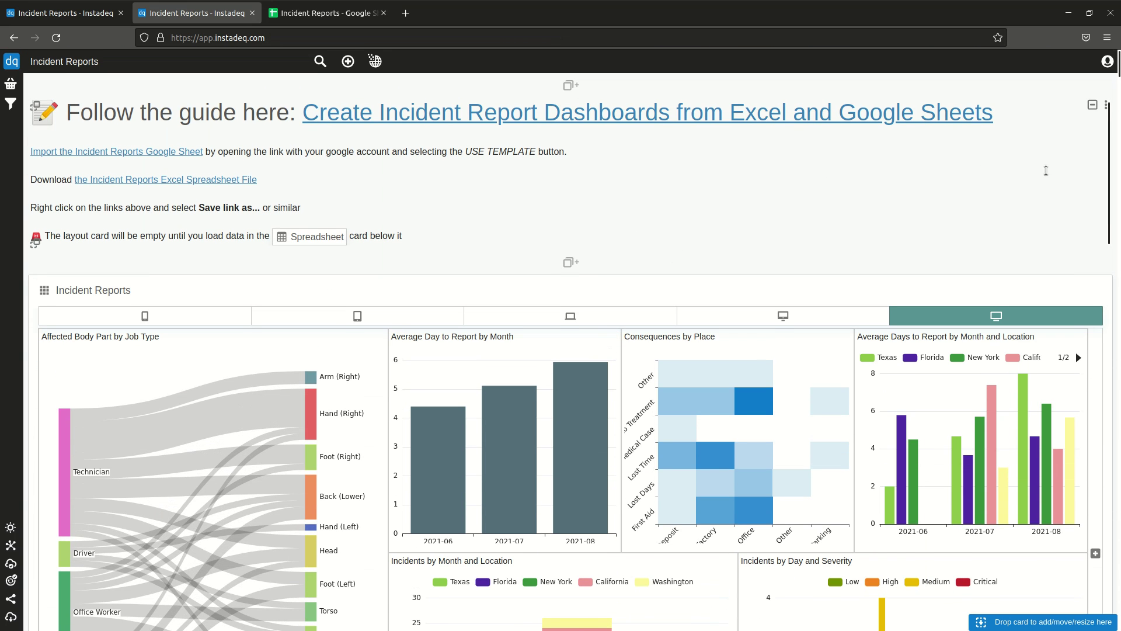
{"action": "scroll", "coordinate": [511, 170], "scroll_direction": "down", "scroll_amount": 3}
{"action": "scroll", "coordinate": [511, 168], "scroll_direction": "up", "scroll_amount": 3}
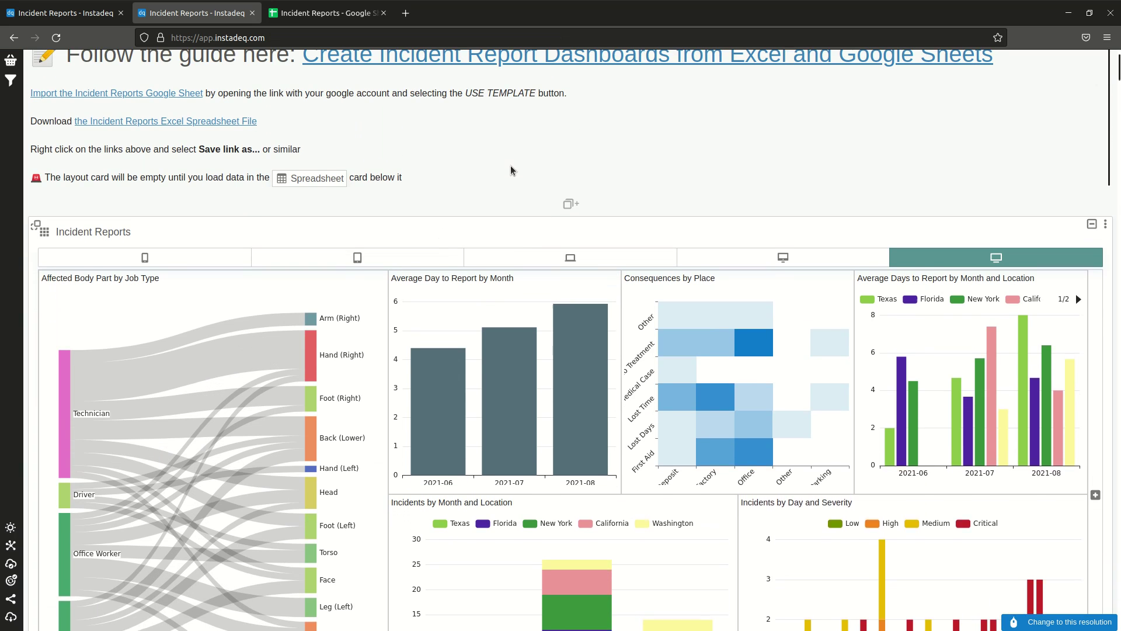
{"action": "scroll", "coordinate": [578, 175], "scroll_direction": "down", "scroll_amount": 2}
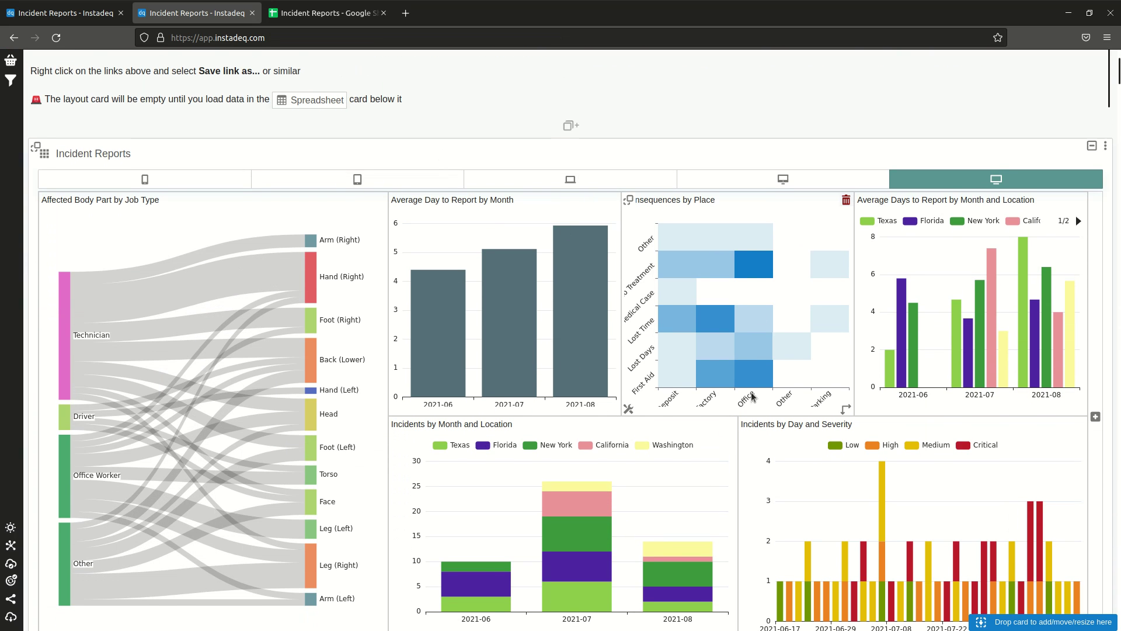
{"action": "scroll", "coordinate": [756, 408], "scroll_direction": "down", "scroll_amount": 1}
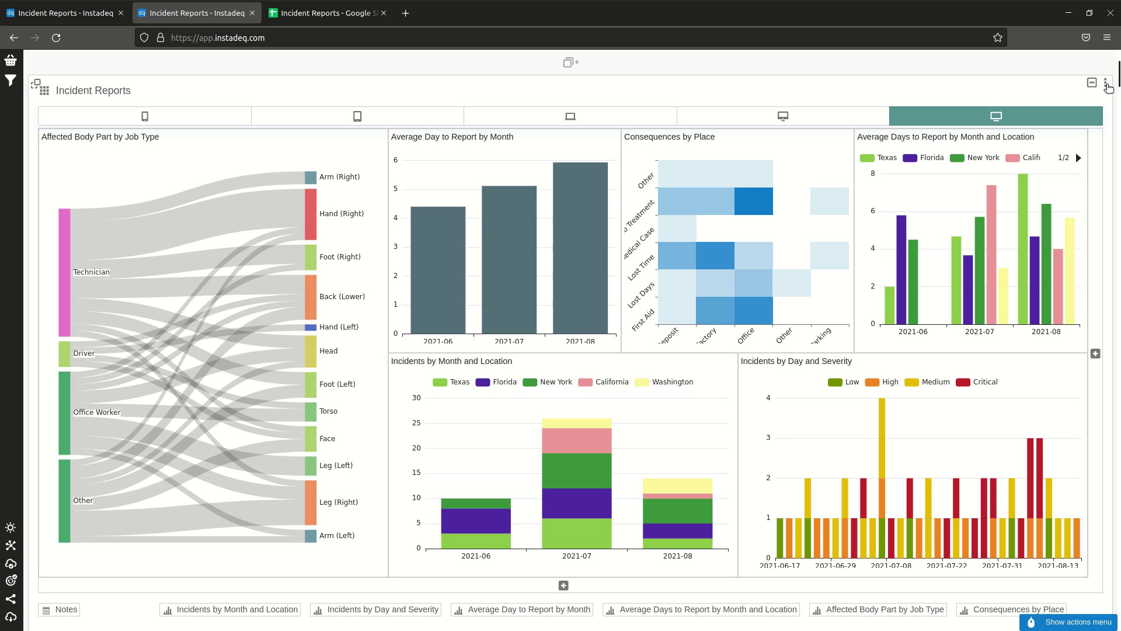
Publish the Incident Reports dashboard publicly with the Light theme and share id incident-reports.
{"action": "left_click", "coordinate": [1107, 85]}
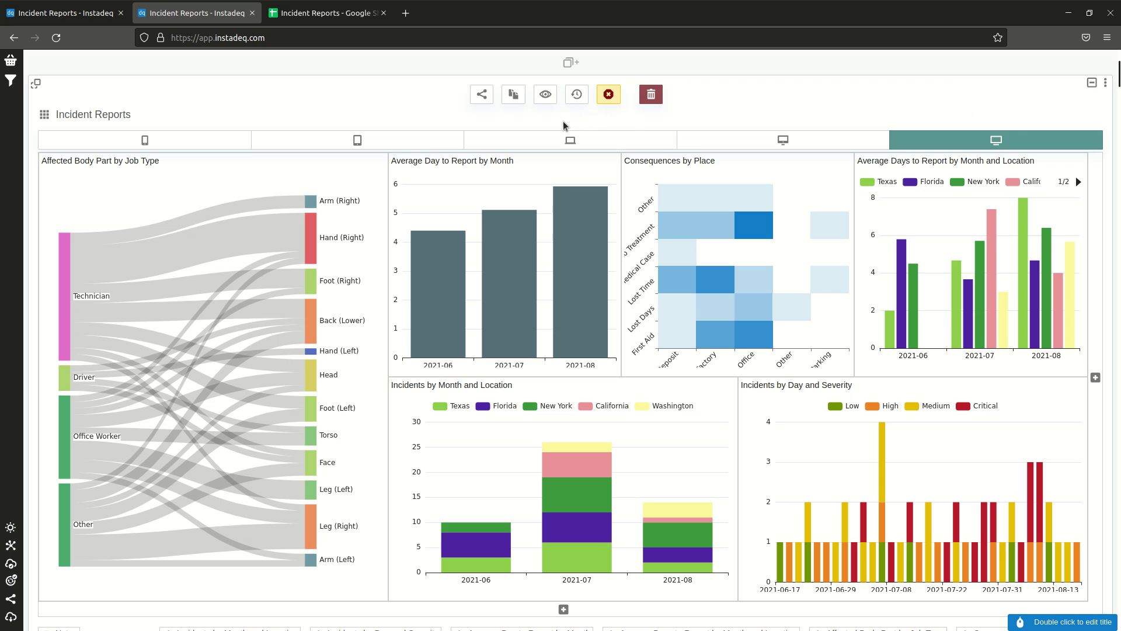
{"action": "left_click", "coordinate": [482, 98]}
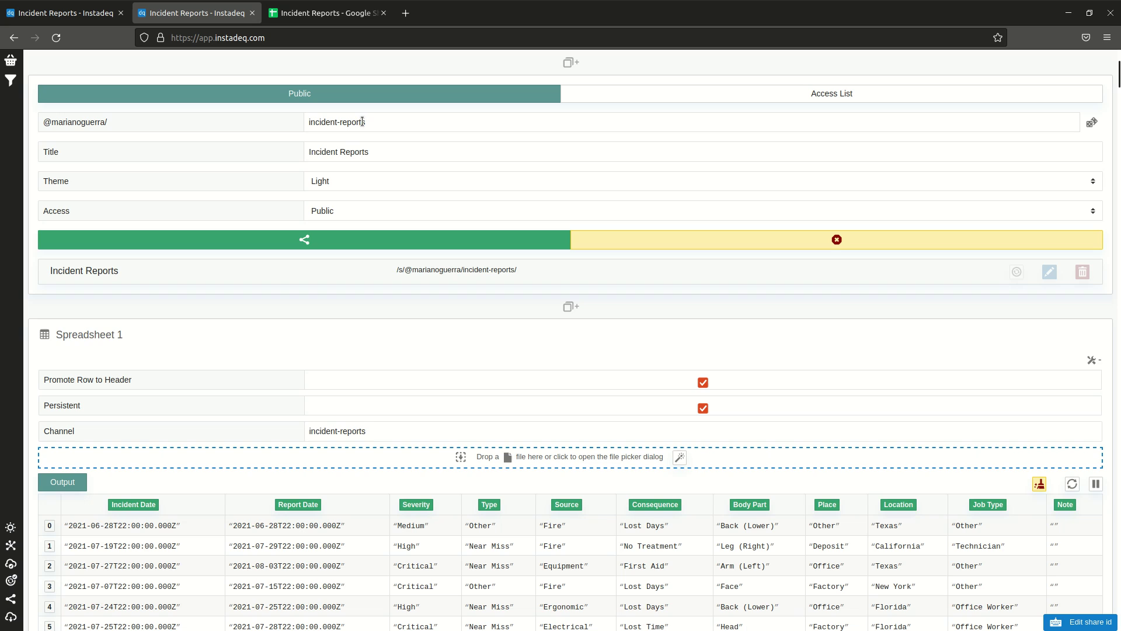
{"action": "left_click", "coordinate": [372, 239]}
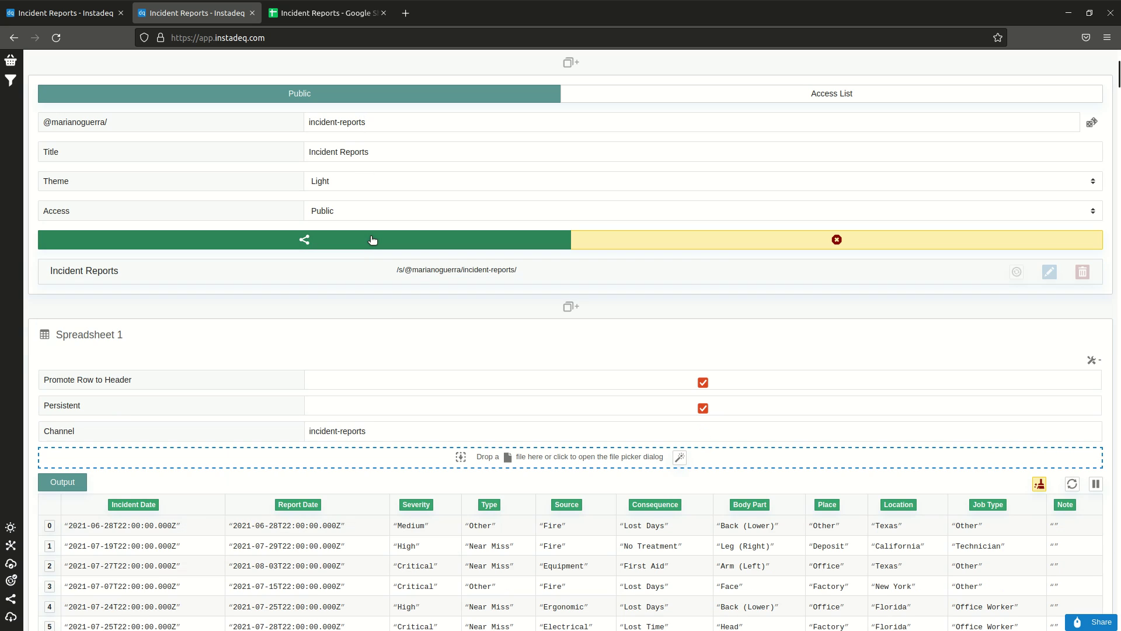
Open the incident-reports share link to view the published dashboard in a new tab.
{"action": "left_click", "coordinate": [547, 276]}
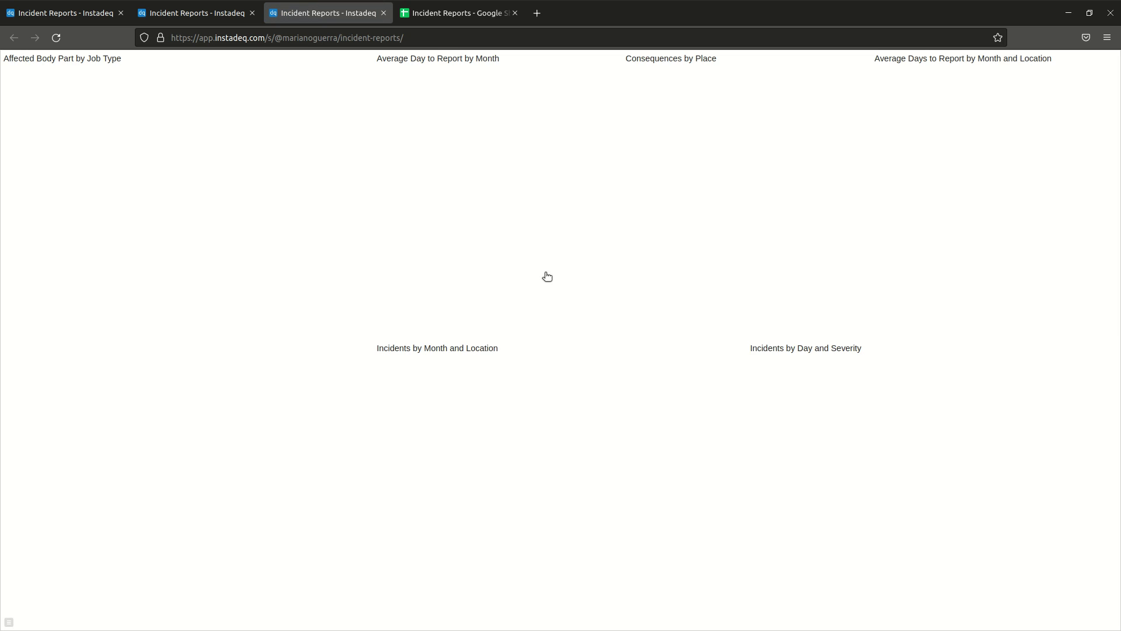